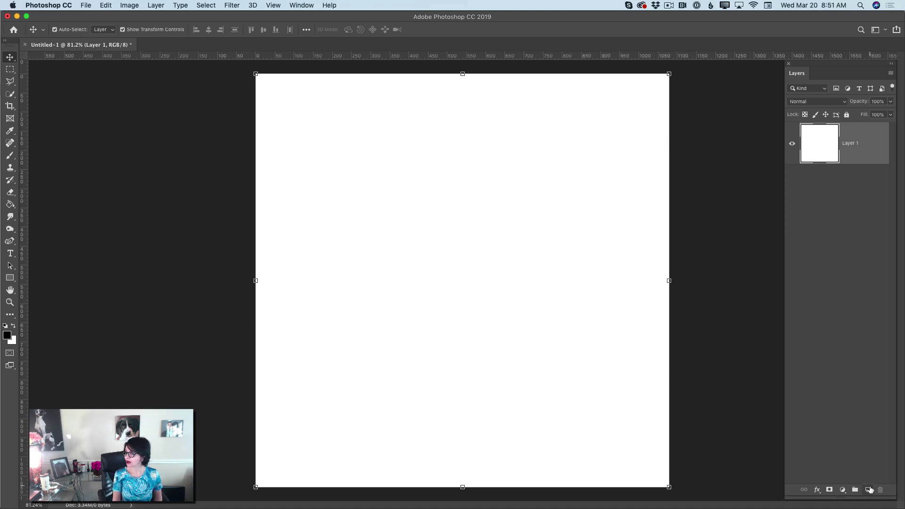
- Add an empty Layer 2 above the white Layer 1
left_click(868, 490)
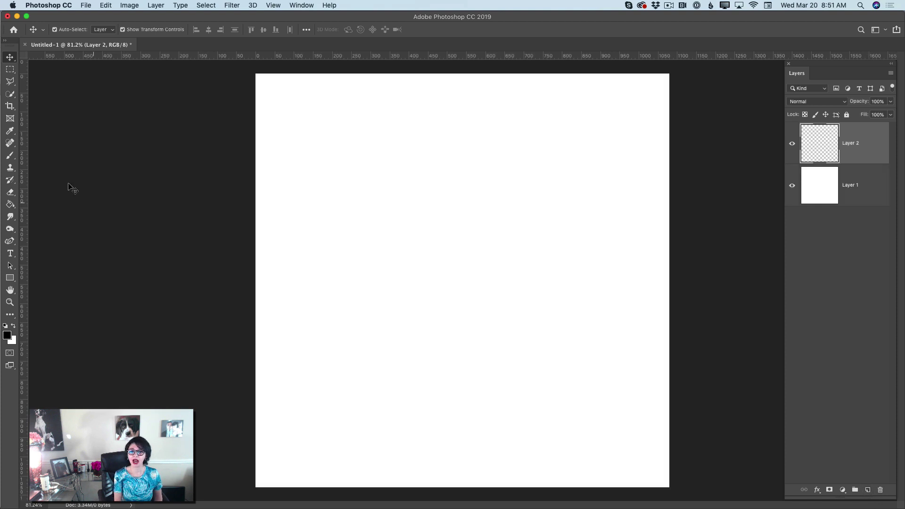
- Set up a 10-segment Mandala paint symmetry for the Brush tool and commit its guide
left_click(13, 155)
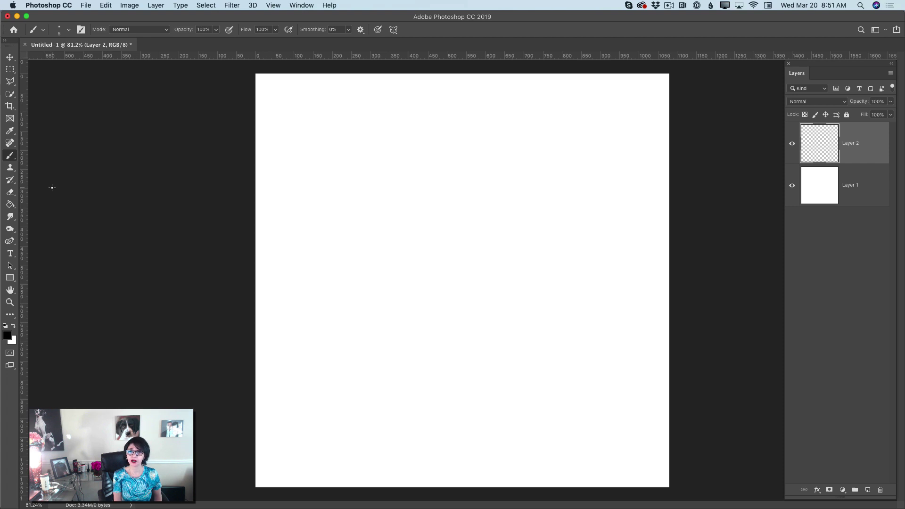
left_click(394, 31)
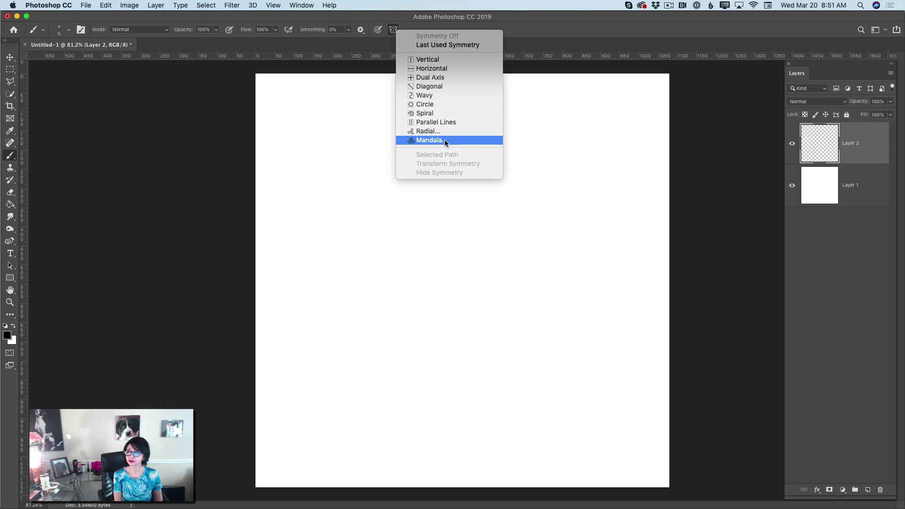
left_click(433, 141)
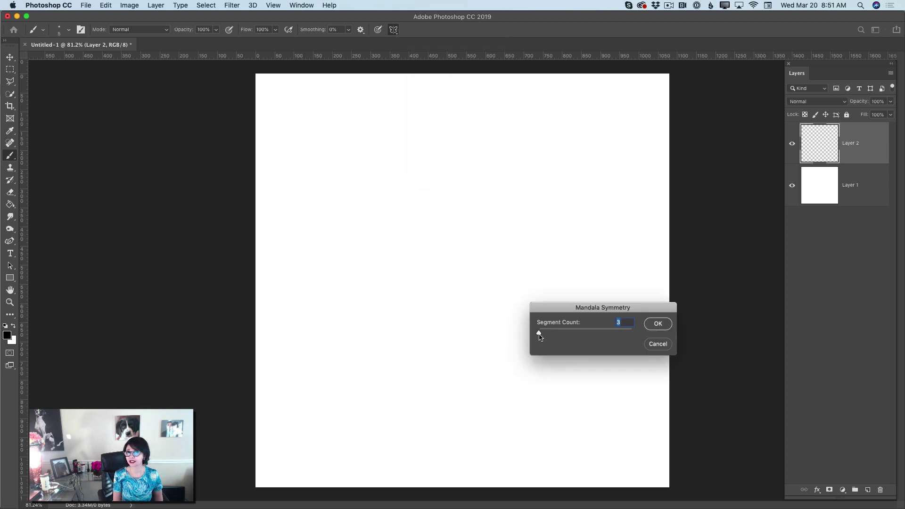
left_click_drag(539, 333, 633, 333)
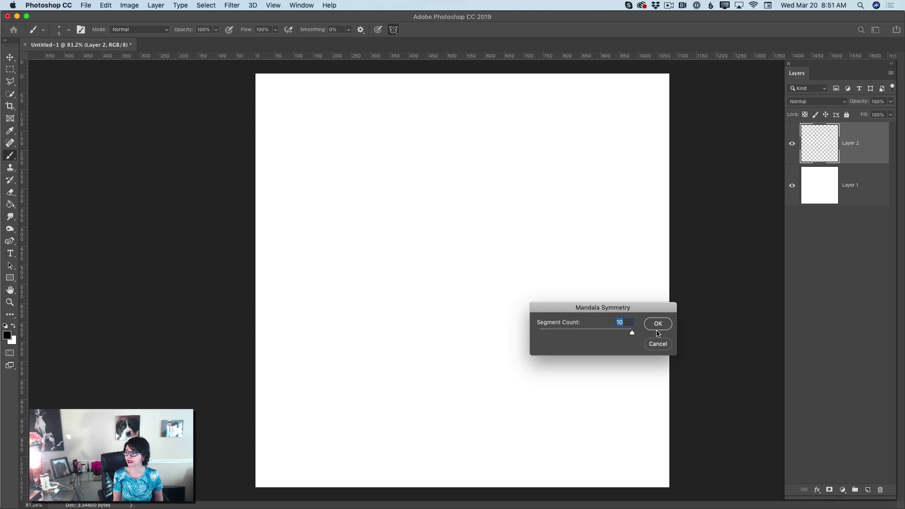
left_click(657, 324)
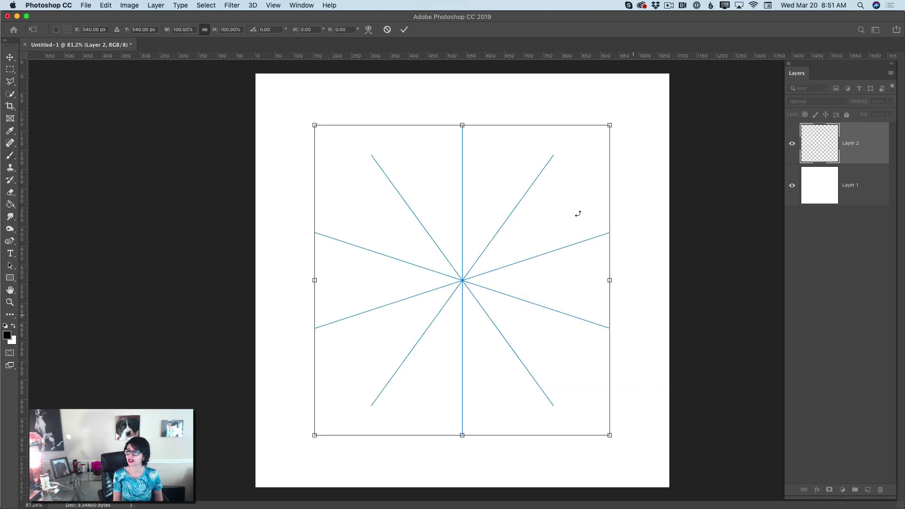
left_click(406, 29)
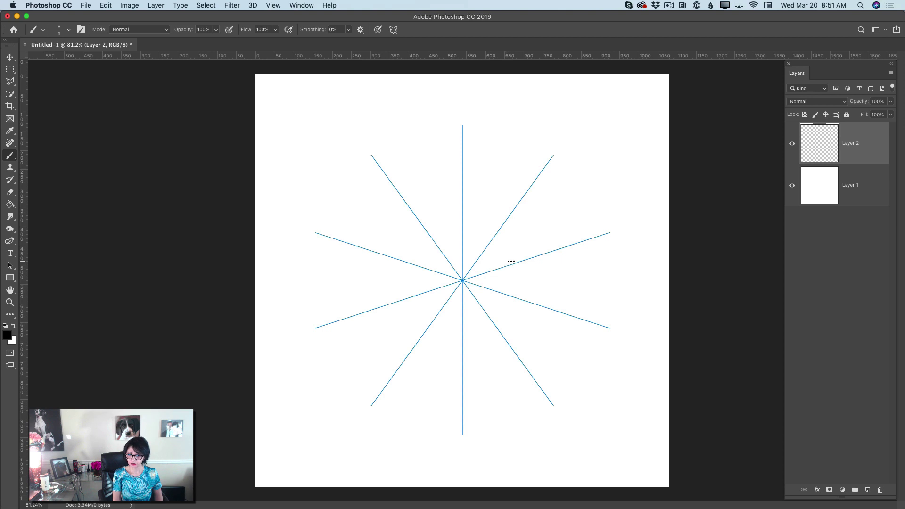
left_click(10, 302)
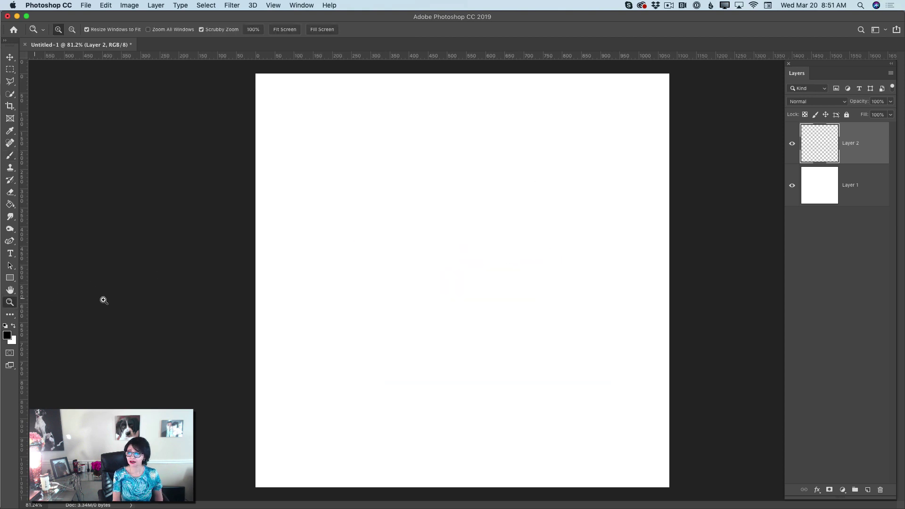
- Zoom in and paint a black looping centre flower, an outer petal ring and leaf-shaped petals
left_click_drag(476, 300, 507, 310)
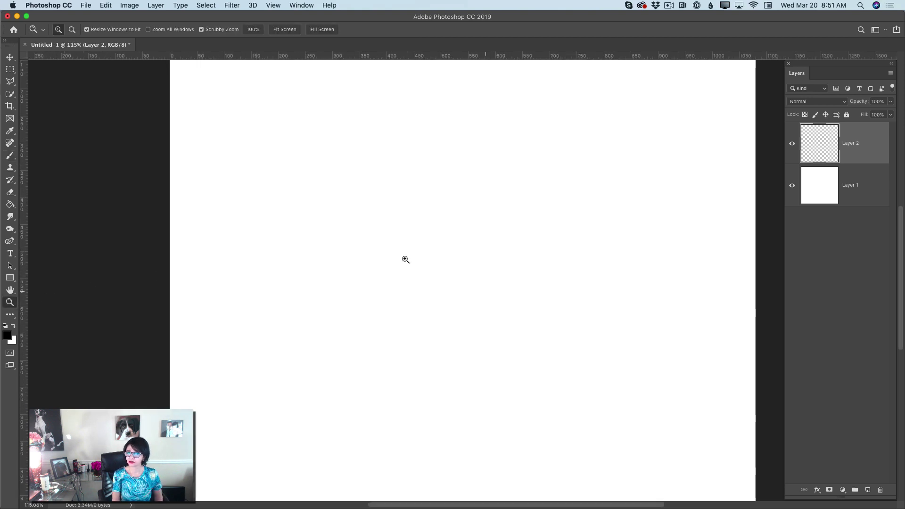
left_click(10, 155)
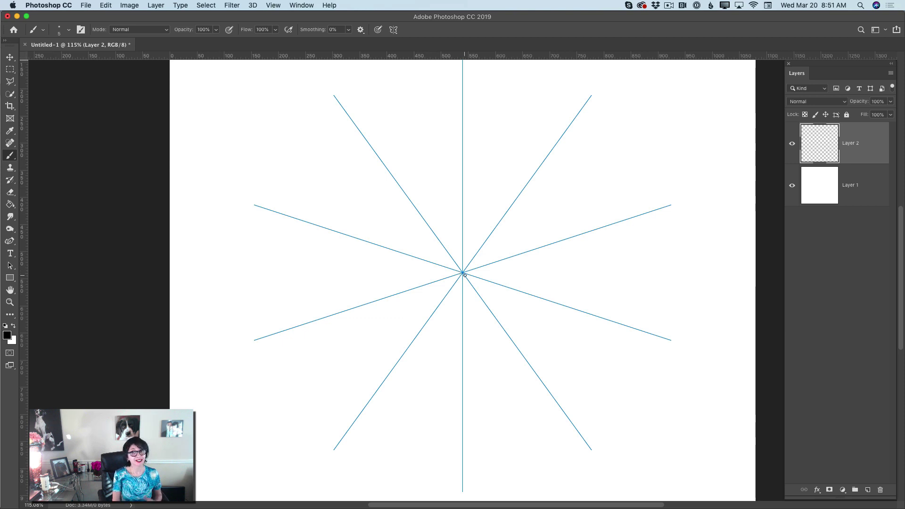
mouse_move(462, 273)
left_mouse_down()
mouse_move(487, 245)
mouse_move(495, 250)
left_mouse_up()
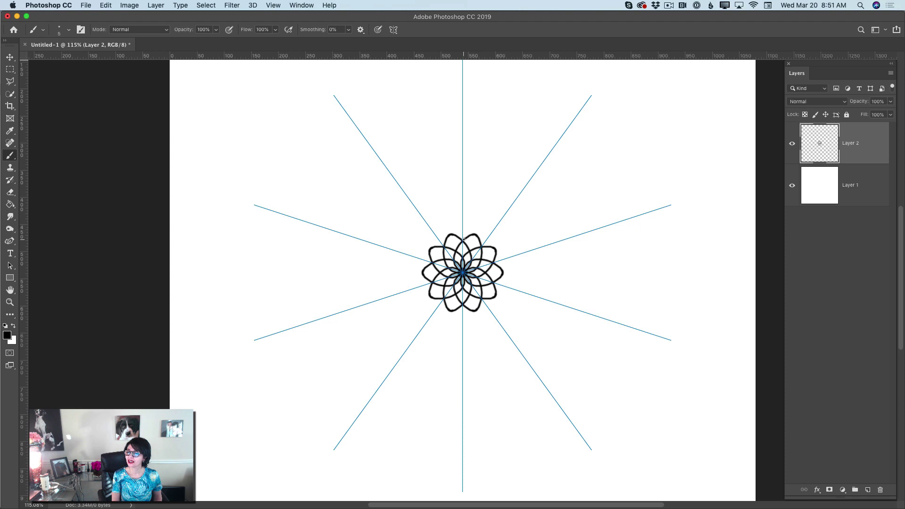
mouse_move(461, 239)
left_mouse_down()
mouse_move(459, 216)
mouse_move(476, 209)
mouse_move(487, 219)
mouse_move(464, 270)
left_mouse_up()
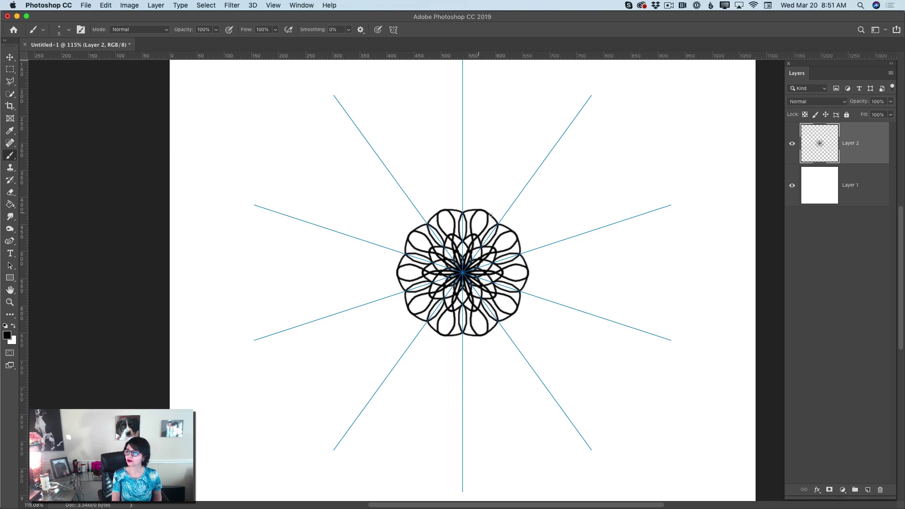
mouse_move(497, 225)
left_mouse_down()
mouse_move(518, 199)
mouse_move(524, 228)
mouse_move(476, 267)
left_mouse_up()
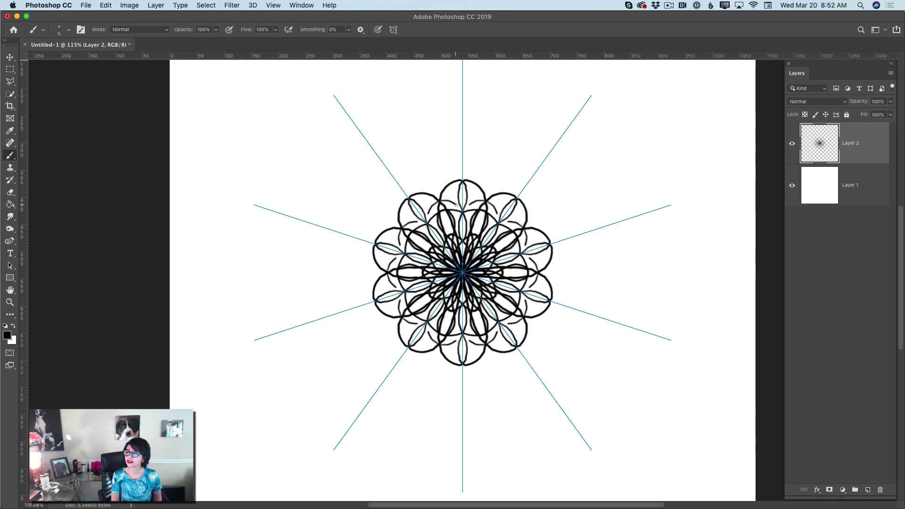
- Add curved accents inside the petals, scalloped edge arcs and large outer loops
mouse_move(448, 187)
left_mouse_down()
mouse_move(469, 199)
mouse_move(473, 189)
mouse_move(460, 184)
mouse_move(425, 195)
mouse_move(422, 182)
mouse_move(435, 179)
mouse_move(459, 269)
left_mouse_up()
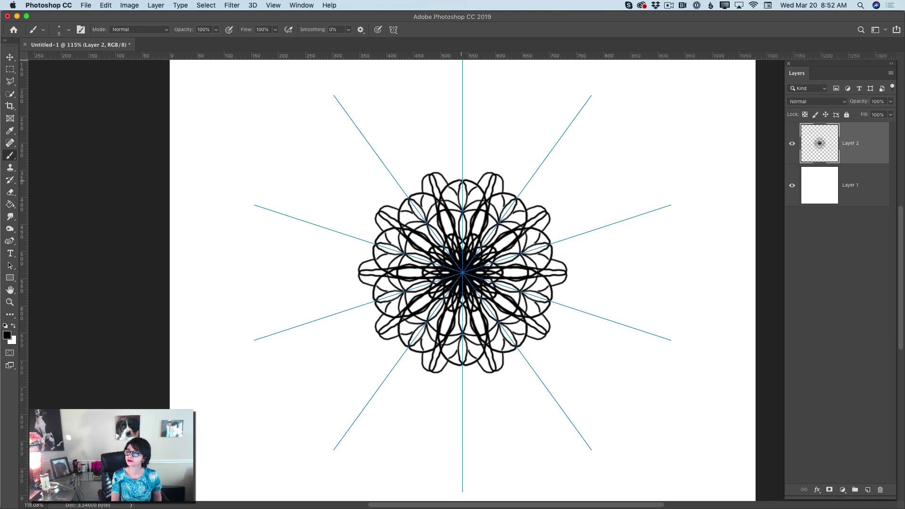
left_click_drag(462, 180, 494, 168)
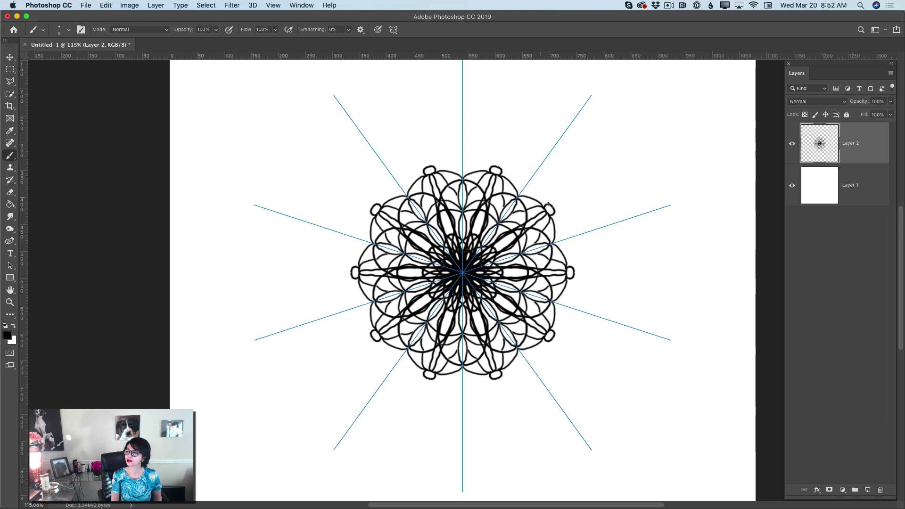
mouse_move(518, 196)
left_mouse_down()
mouse_move(527, 176)
mouse_move(546, 178)
mouse_move(539, 199)
mouse_move(479, 255)
left_mouse_up()
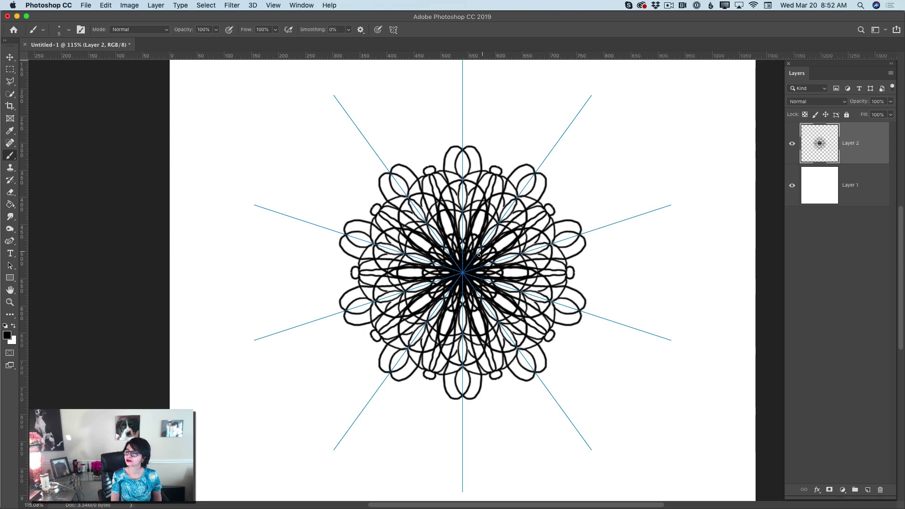
left_click(10, 302)
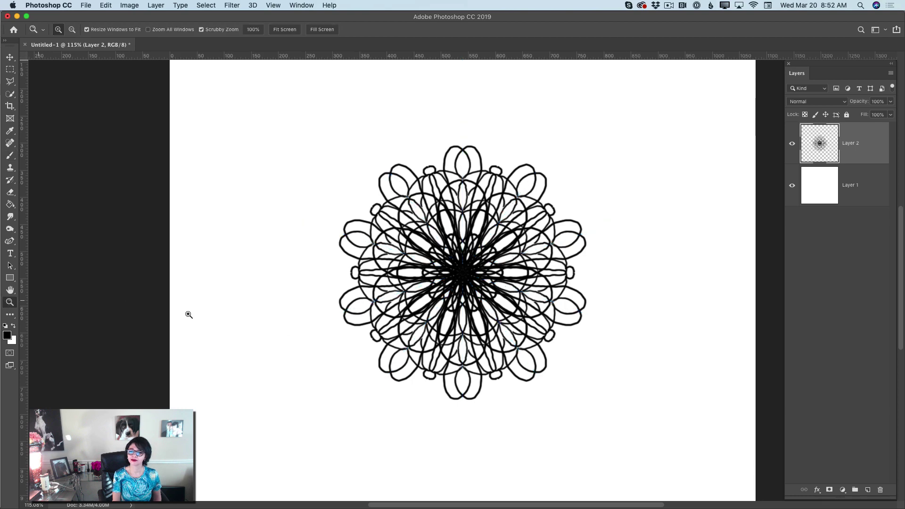
- Zoom out and delete Layer 2 along with its black mandala
mouse_move(430, 332)
left_mouse_down()
mouse_move(417, 335)
mouse_move(443, 339)
left_mouse_up()
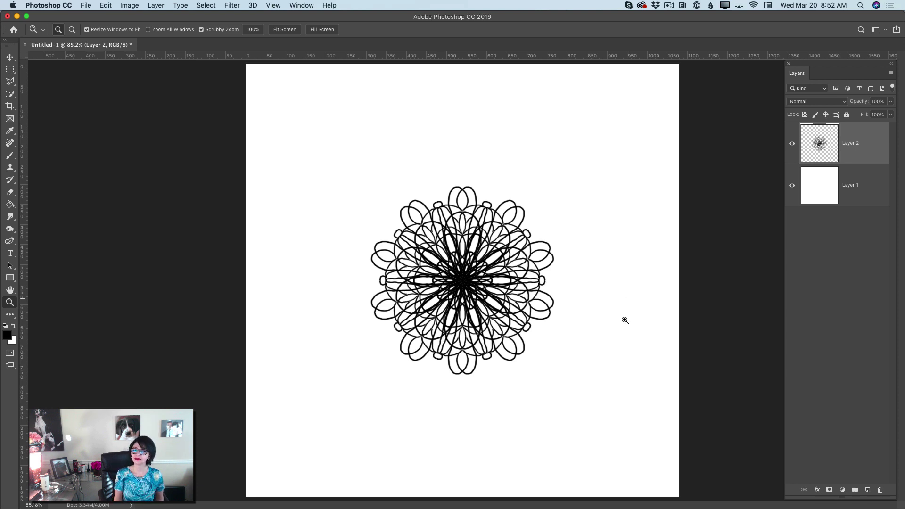
mouse_move(858, 146)
left_mouse_down()
mouse_move(864, 469)
mouse_move(880, 490)
left_mouse_up()
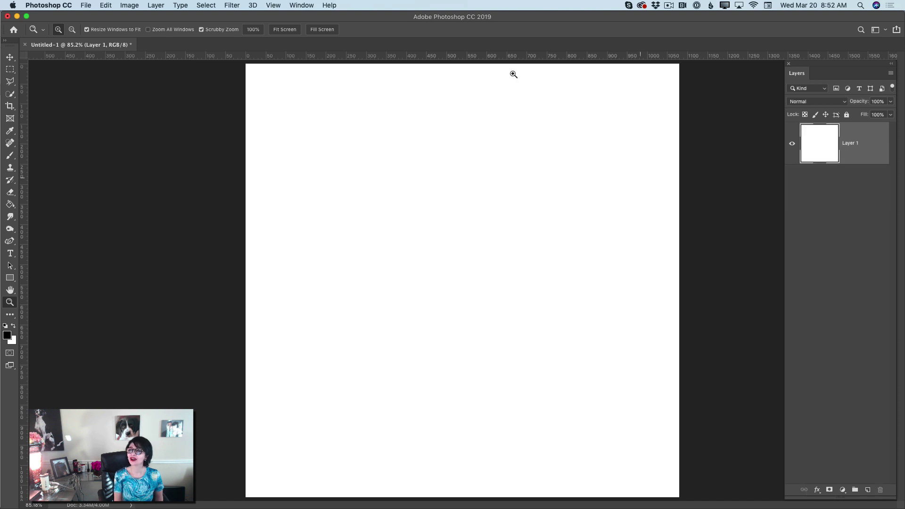
- Turn paint symmetry off
left_click(11, 161)
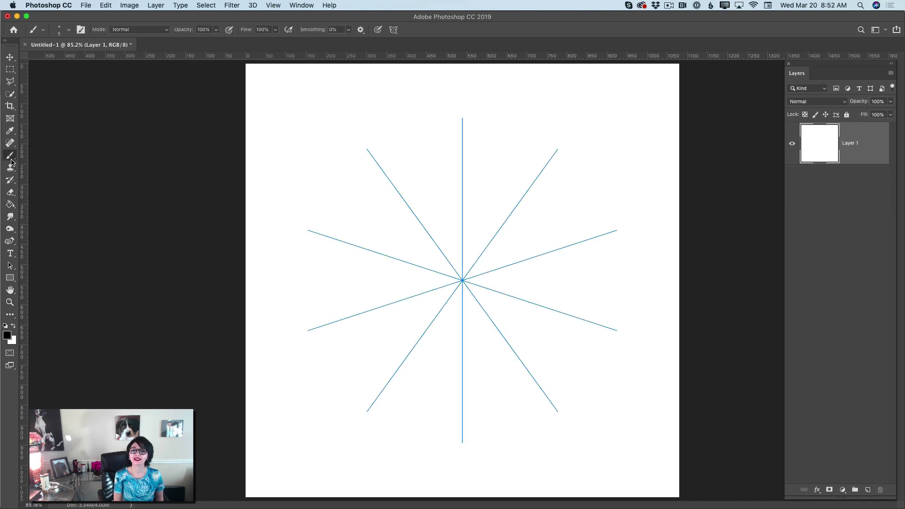
left_click(394, 29)
left_click(421, 37)
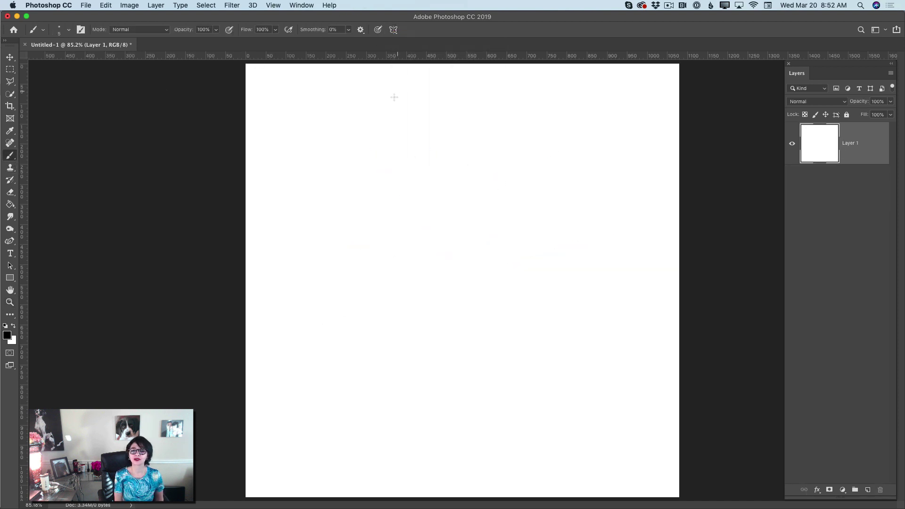
- Fill Layer 1 with solid black and add a new empty Layer 2 above it
left_click(10, 204)
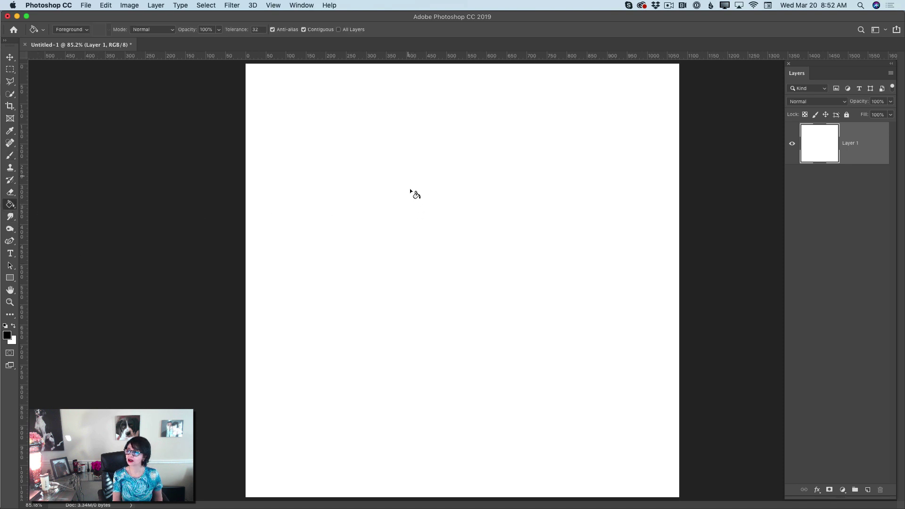
left_click(428, 206)
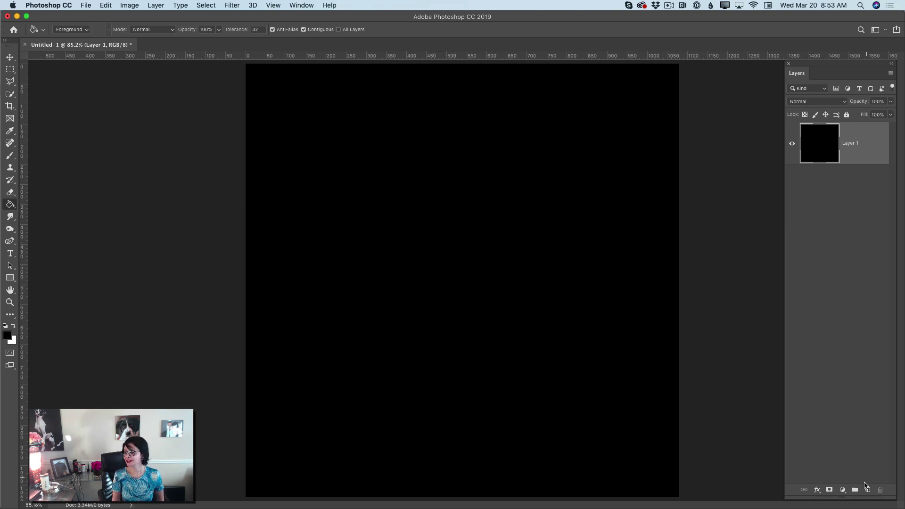
left_click(868, 491)
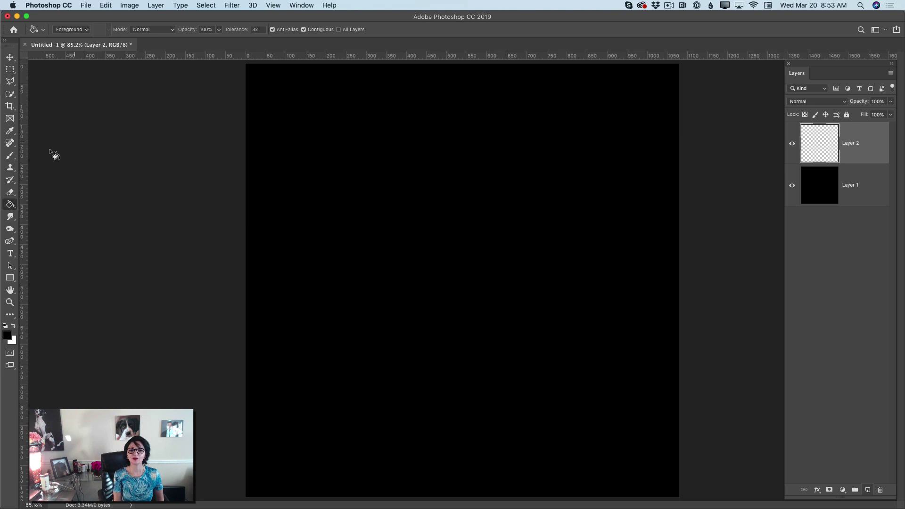
- Pick the Hard Round Pressure Size brush preset and set smoothing to about 30%
left_click(11, 157)
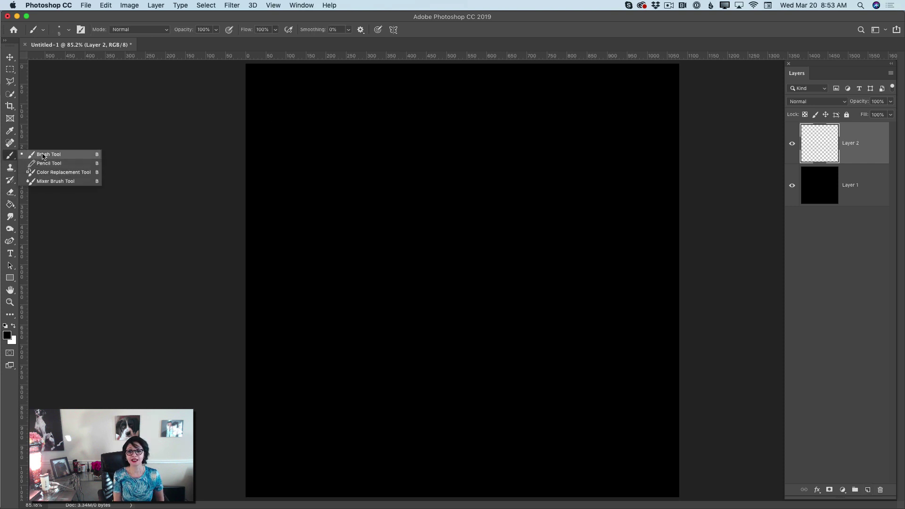
left_click(45, 155)
left_click(61, 32)
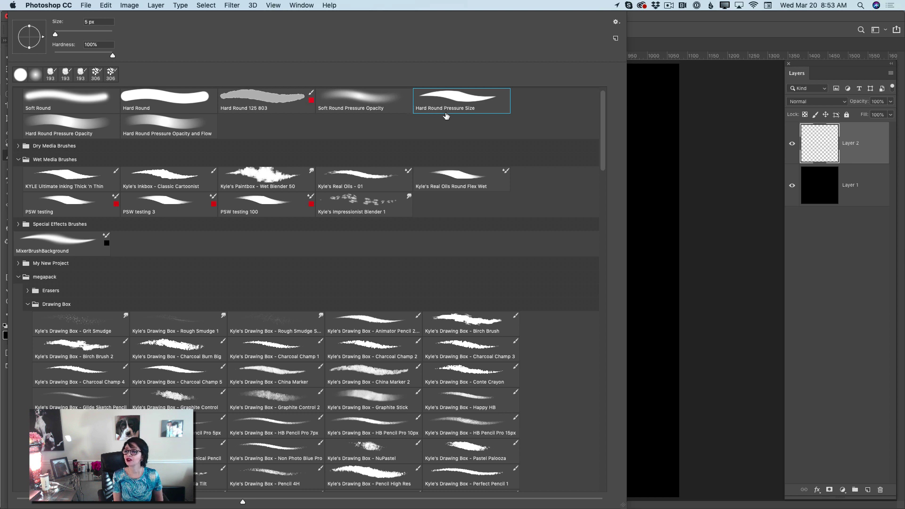
left_click(465, 105)
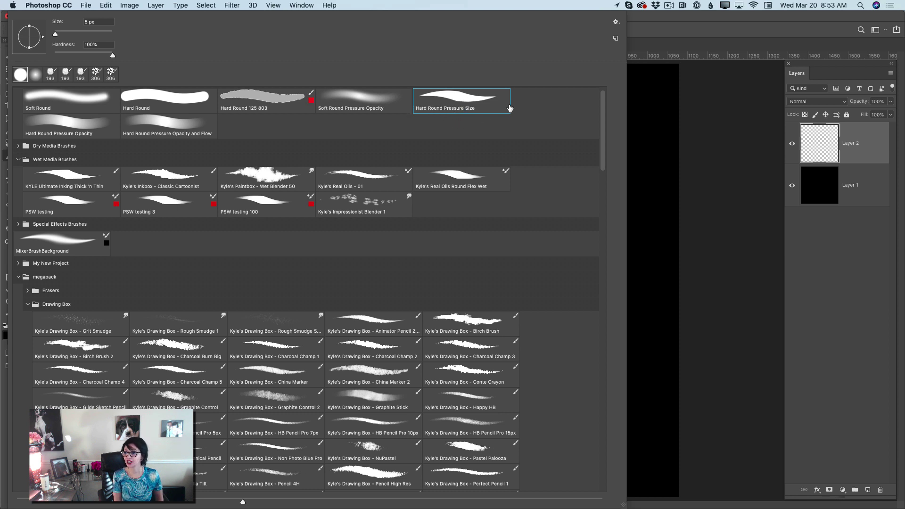
left_click(691, 99)
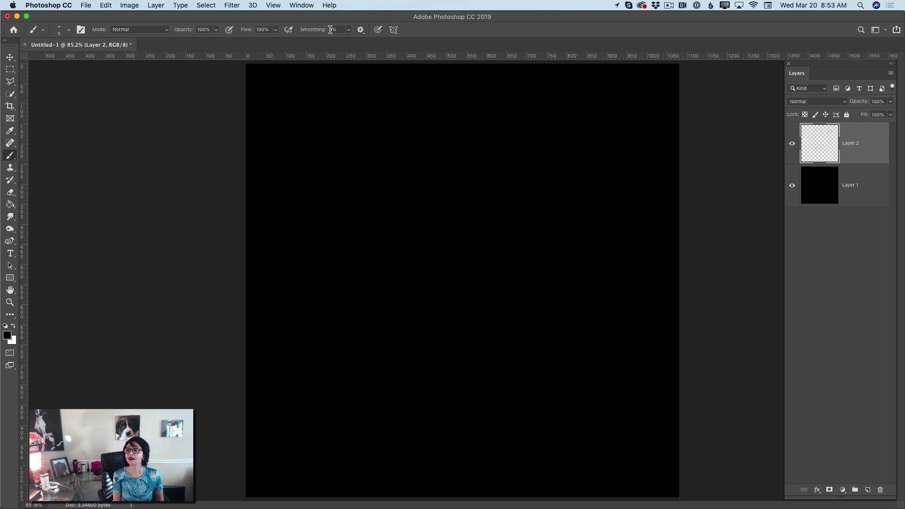
left_click(348, 30)
left_click_drag(348, 40, 360, 41)
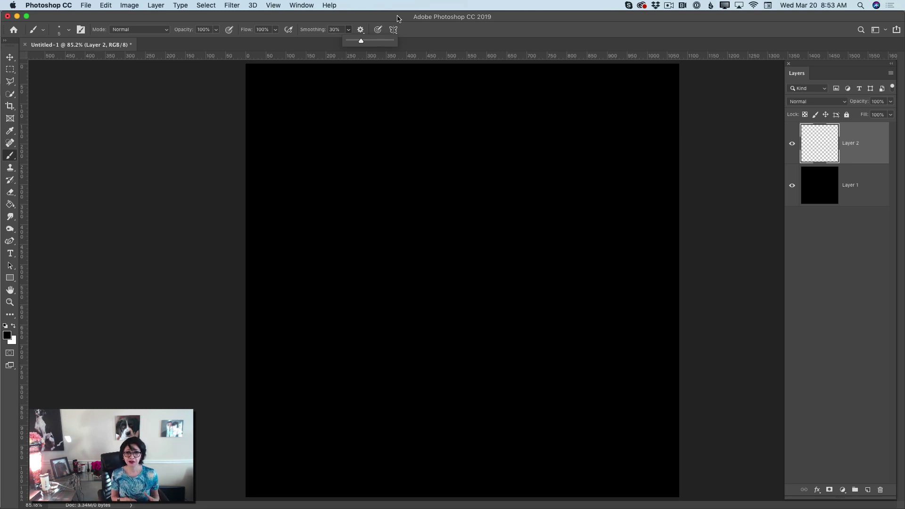
- Raise brush smoothing to 40% and centre a 10-segment Mandala symmetry guide on the canvas
left_click_drag(360, 41, 366, 40)
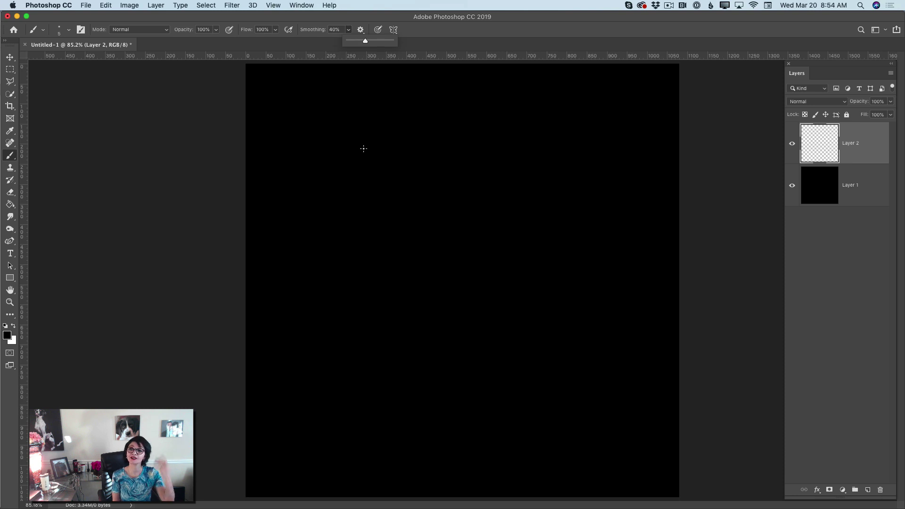
left_click(393, 29)
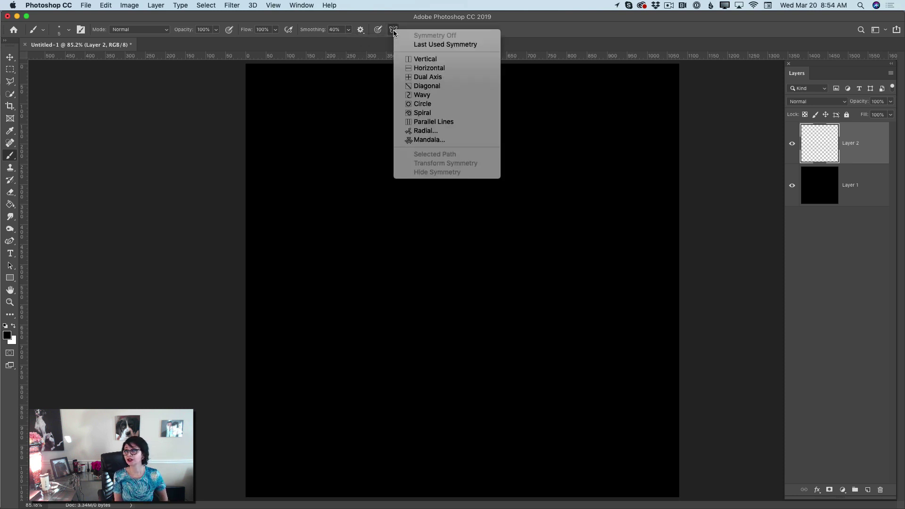
left_click(393, 31)
left_click(395, 32)
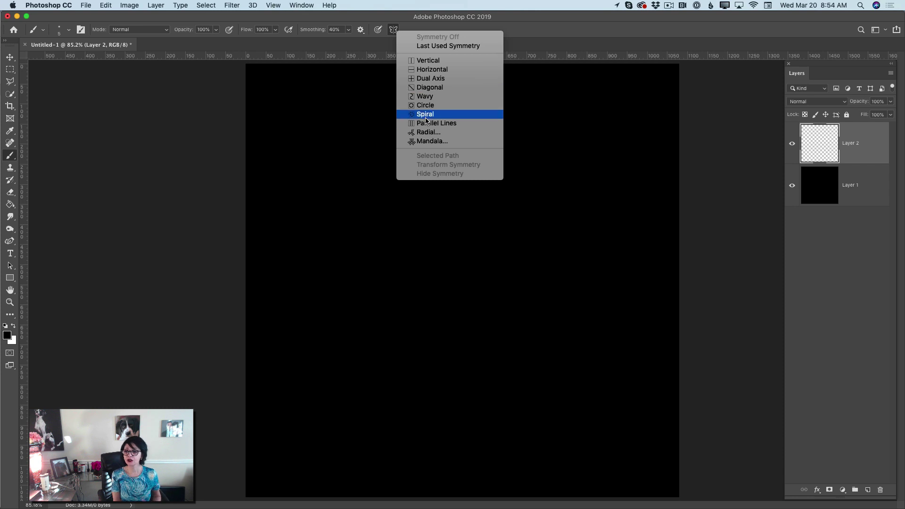
left_click(426, 142)
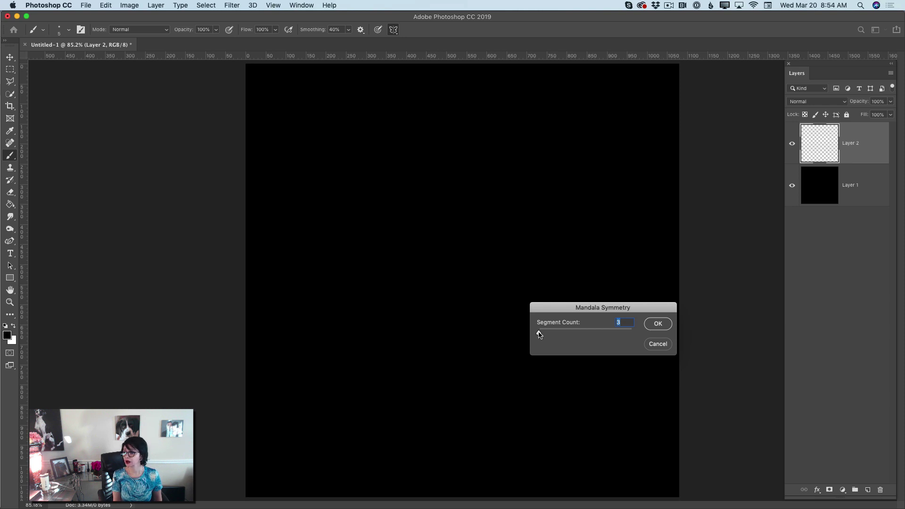
left_click_drag(539, 332, 633, 336)
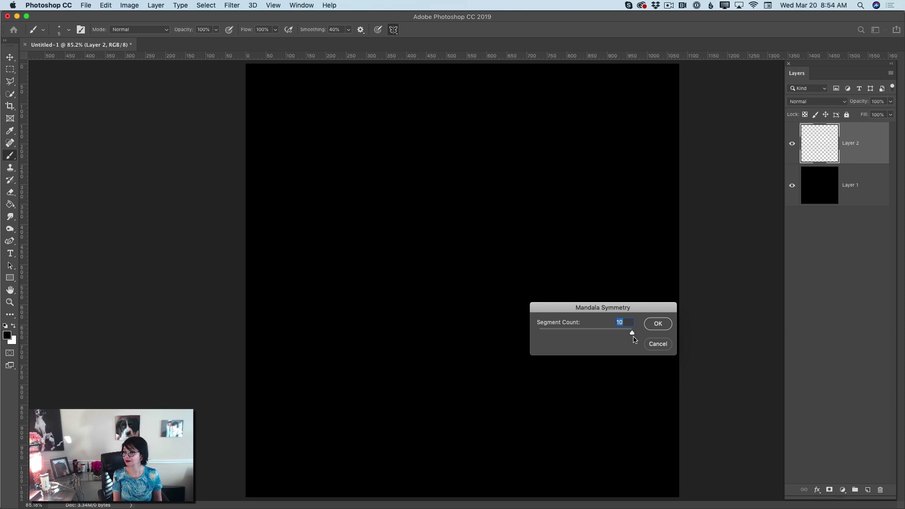
left_click(658, 328)
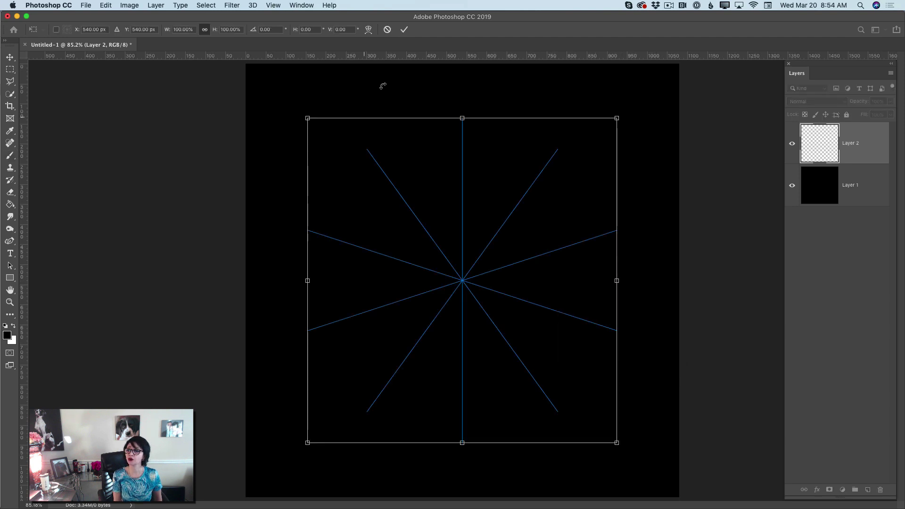
left_click(404, 30)
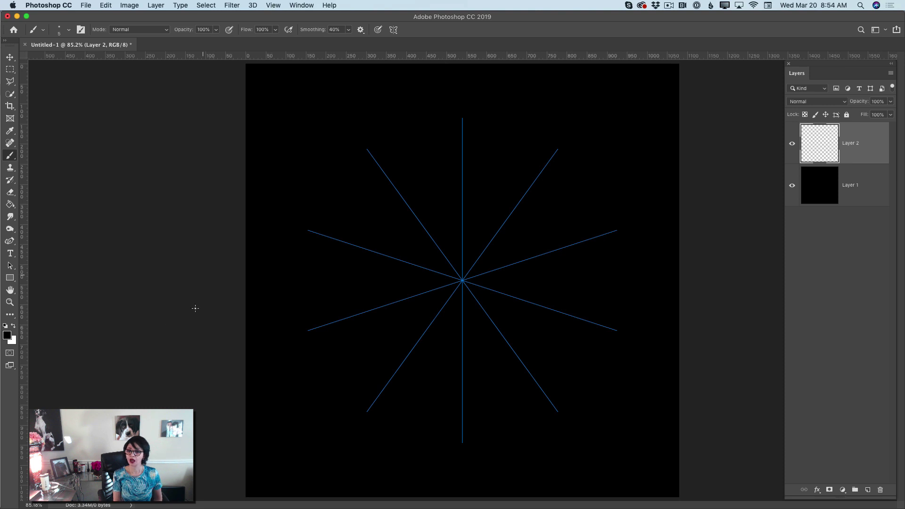
left_click(7, 335)
- Set the foreground colour to pure red, hex ff0000
type("ff0000")
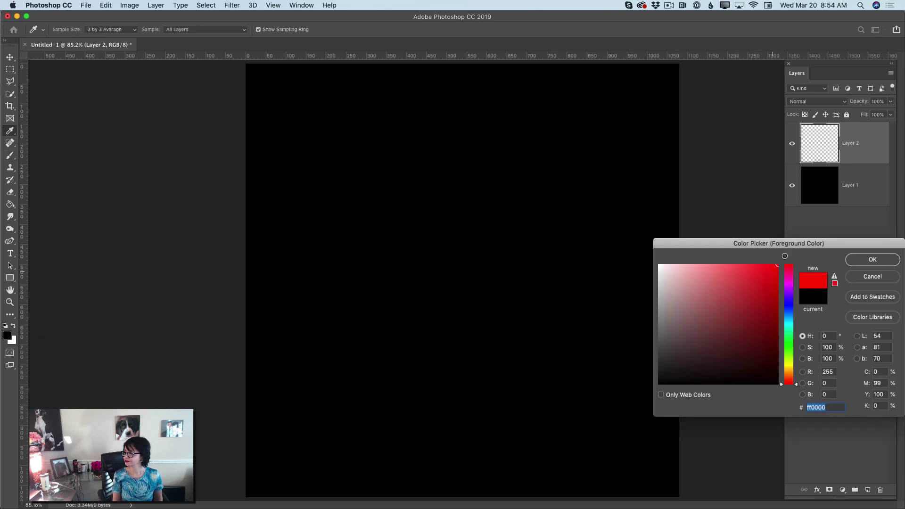
left_click(867, 262)
key("b")
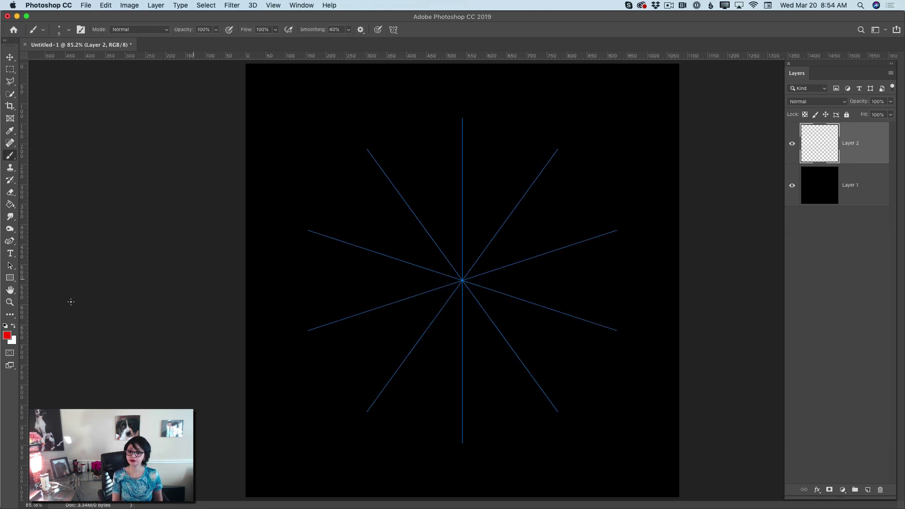
left_click(13, 305)
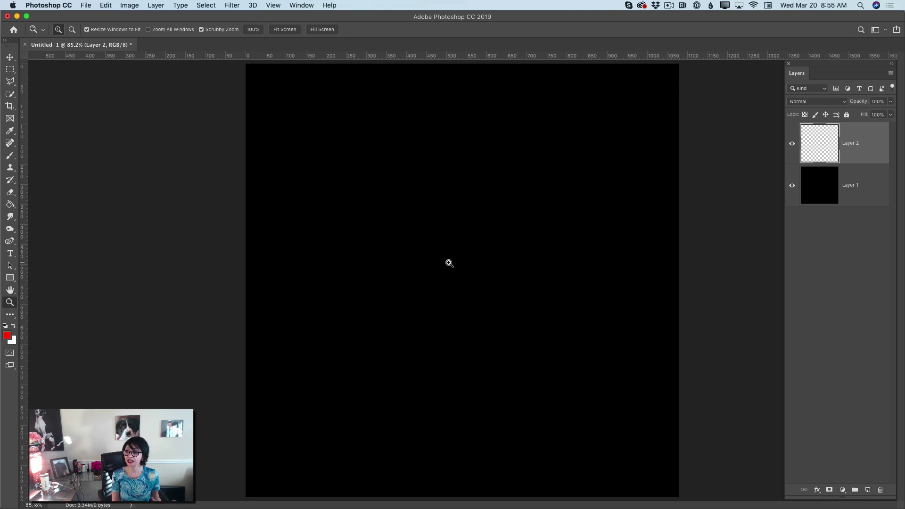
- Magnify the canvas centre to about 140% with the mandala guides in view
left_click_drag(450, 263, 476, 273)
scroll(501, 496, "right", 5)
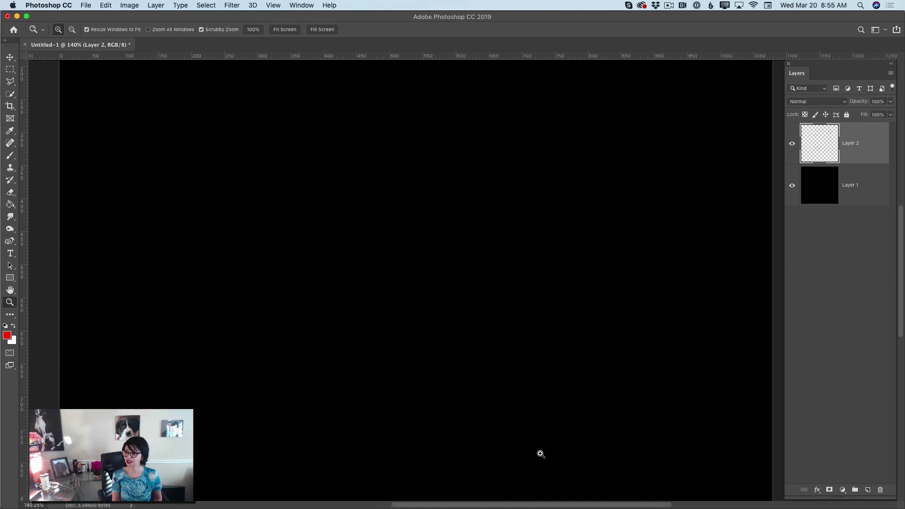
left_click(10, 156)
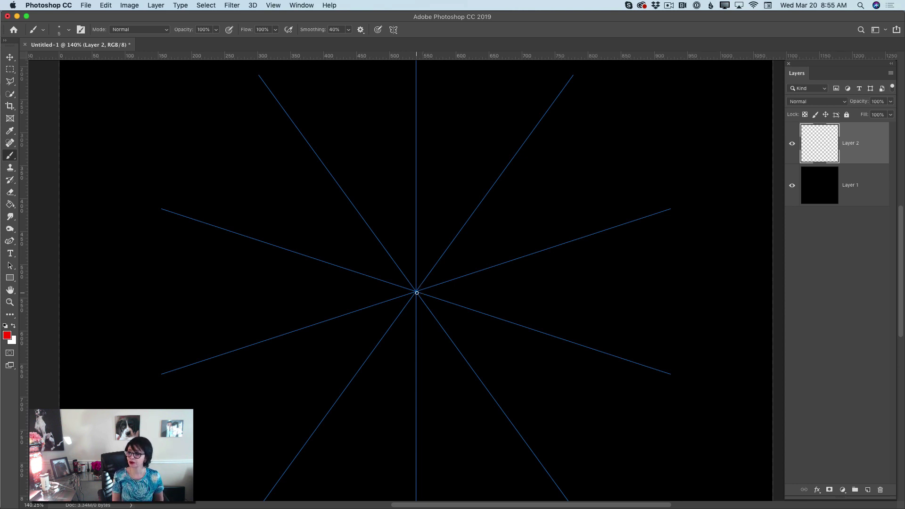
- Paint a trial red stroke and undo it with Edit > Undo
left_click_drag(415, 291, 428, 269)
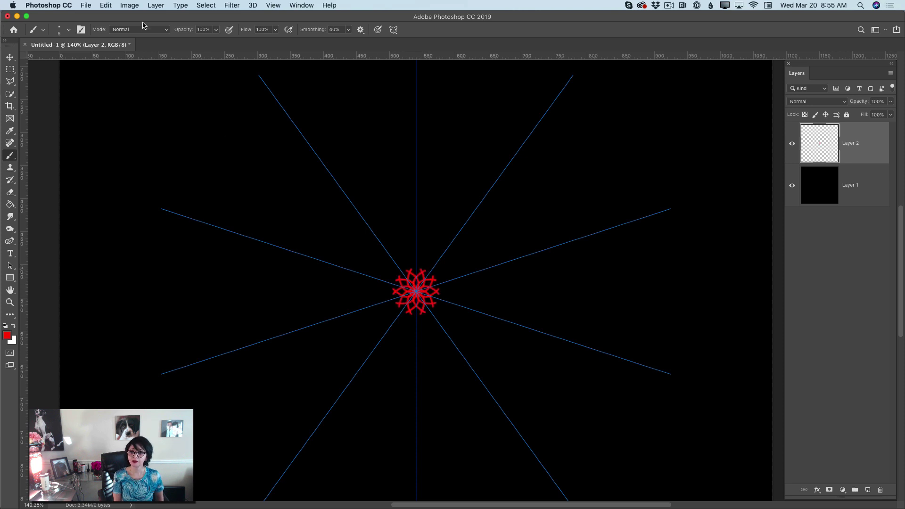
left_click(106, 7)
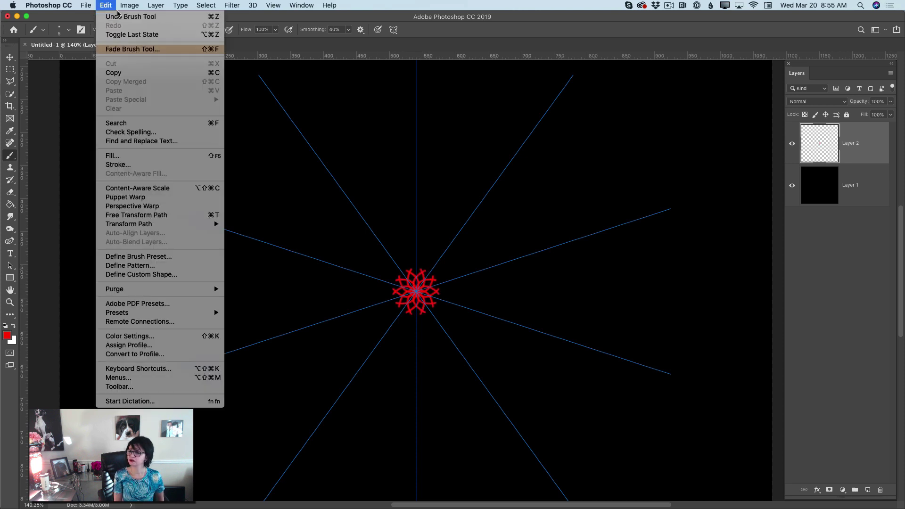
left_click(113, 17)
- Paint a red looping flower from the centre with small cross strokes inside each petal
mouse_move(415, 291)
left_mouse_down()
mouse_move(435, 260)
mouse_move(473, 275)
left_mouse_up()
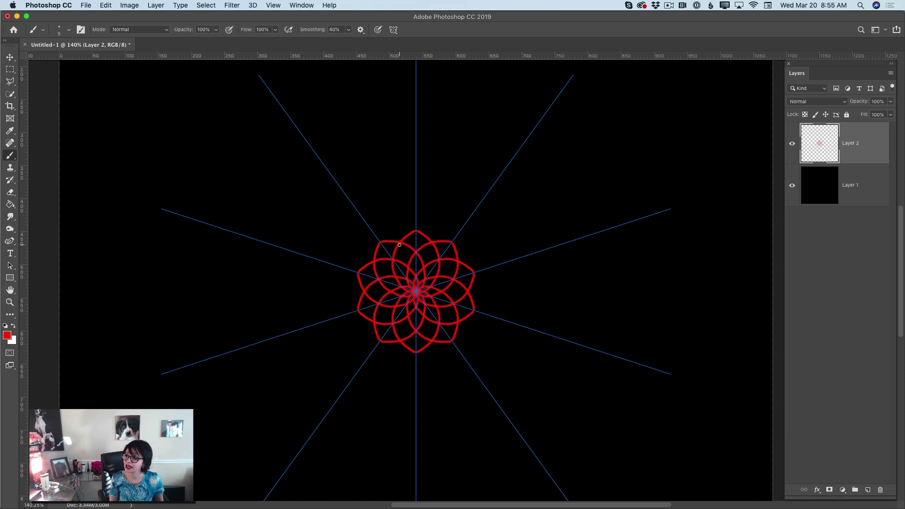
left_click_drag(399, 252, 412, 256)
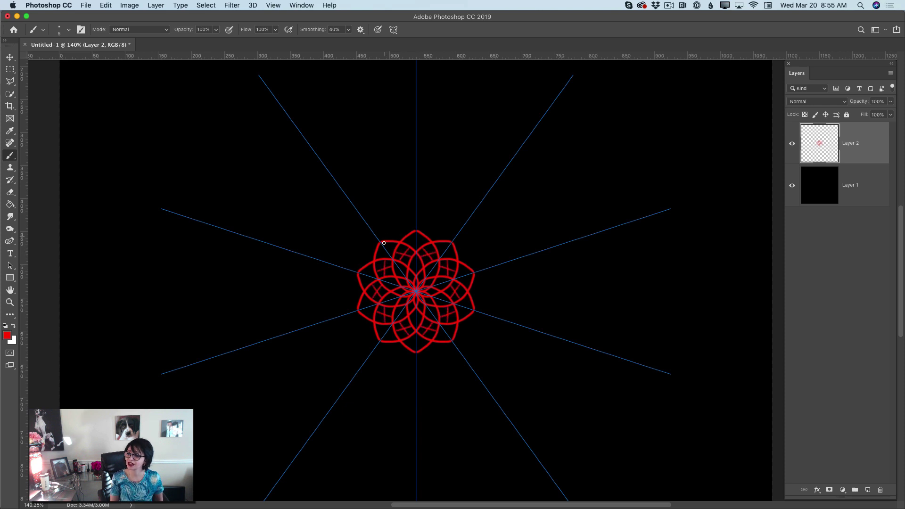
left_click_drag(384, 250, 394, 250)
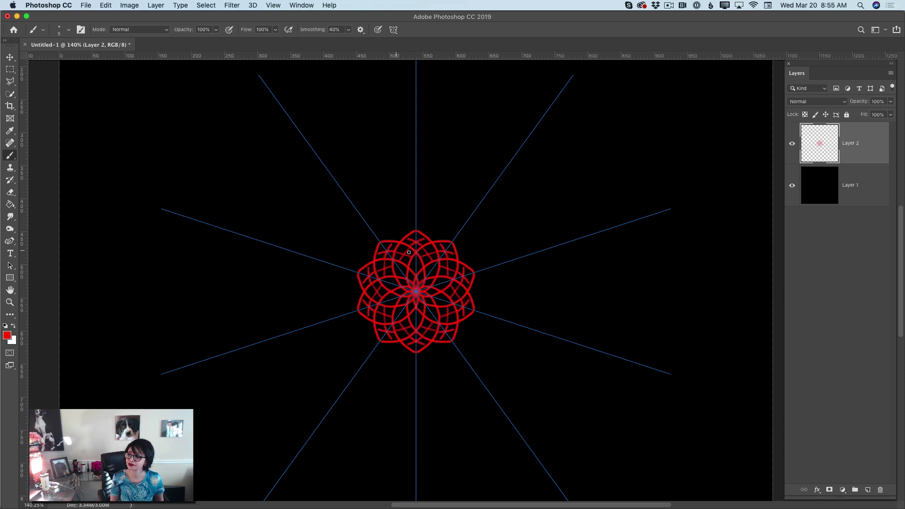
- Set the foreground colour to a full-strength golden yellow and add an empty Layer 3
left_click(8, 335)
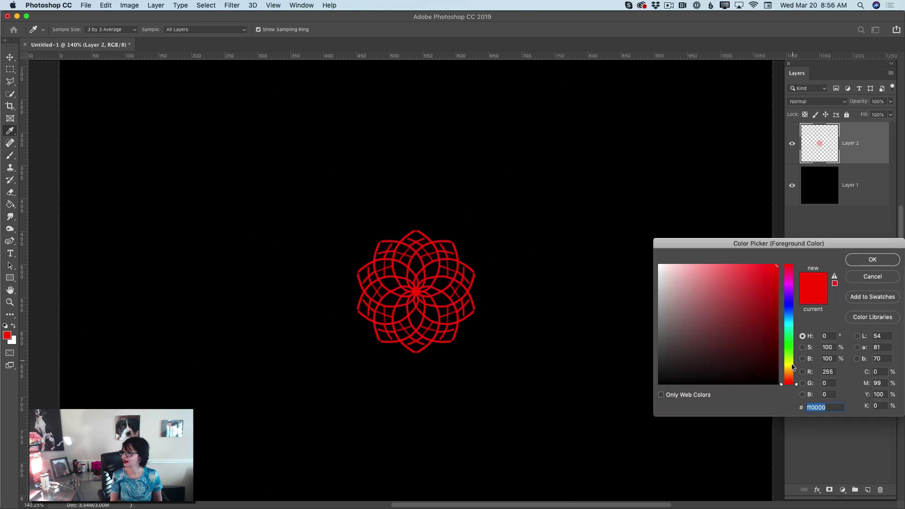
left_click_drag(792, 365, 798, 367)
left_click(770, 271)
left_click(777, 264)
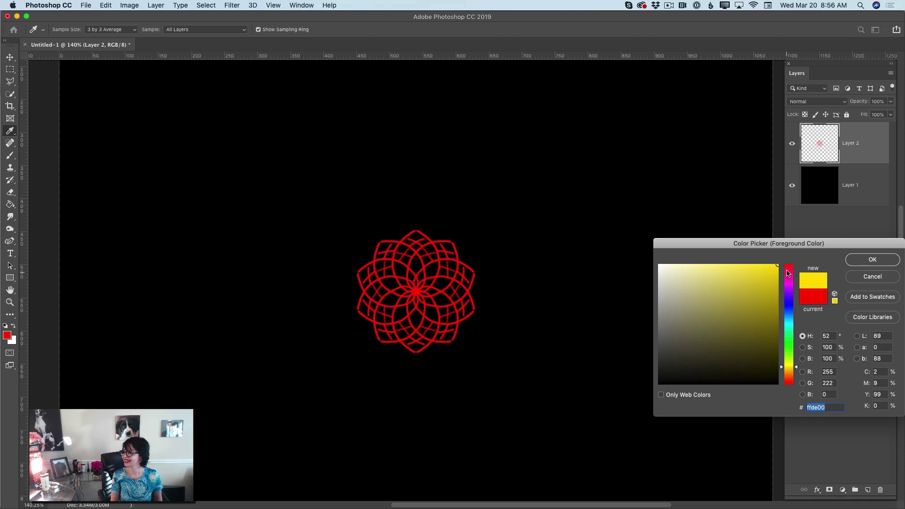
left_click(858, 259)
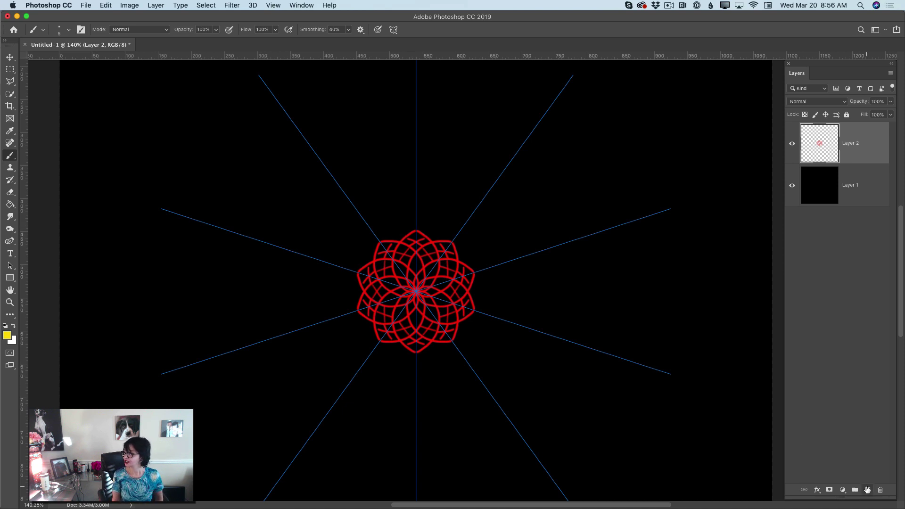
left_click(867, 490)
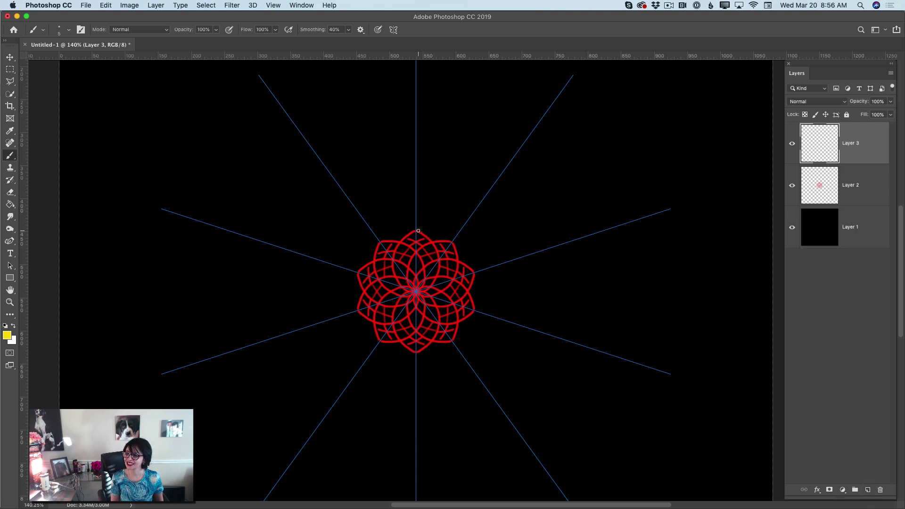
- Paint yellow ten-fold petal loops and inner arcs around the red flower on Layer 3
mouse_move(417, 230)
left_mouse_down()
mouse_move(439, 226)
mouse_move(427, 218)
mouse_move(443, 211)
left_mouse_up()
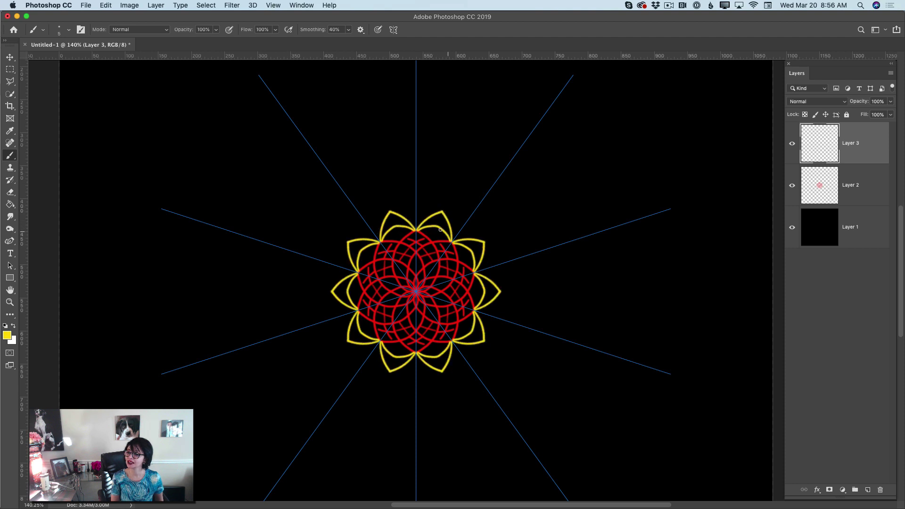
mouse_move(390, 237)
left_mouse_down()
mouse_move(404, 231)
mouse_move(416, 243)
left_mouse_up()
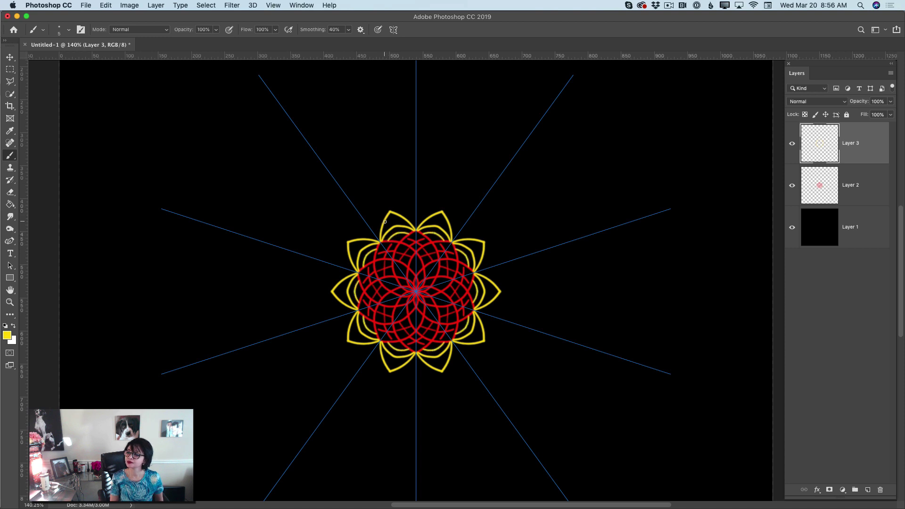
left_click_drag(385, 222, 399, 216)
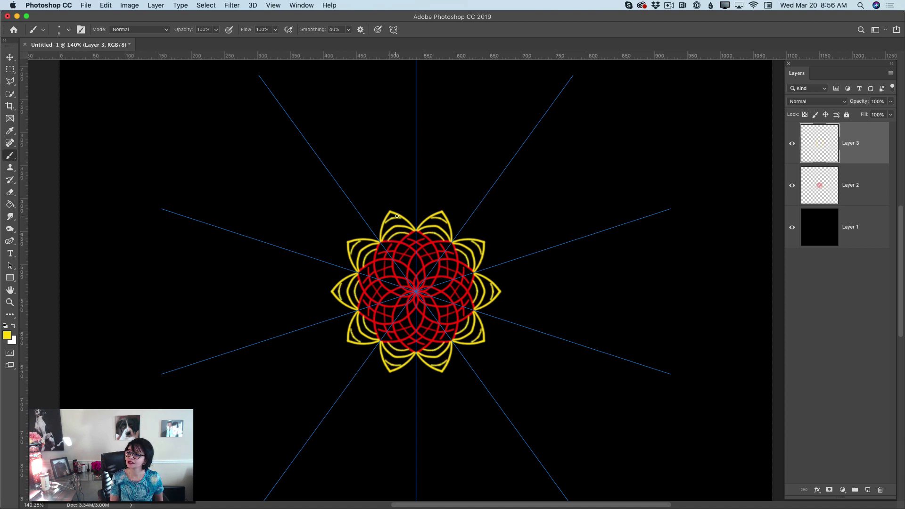
mouse_move(451, 227)
left_mouse_down()
mouse_move(466, 234)
mouse_move(474, 261)
mouse_move(422, 287)
left_mouse_up()
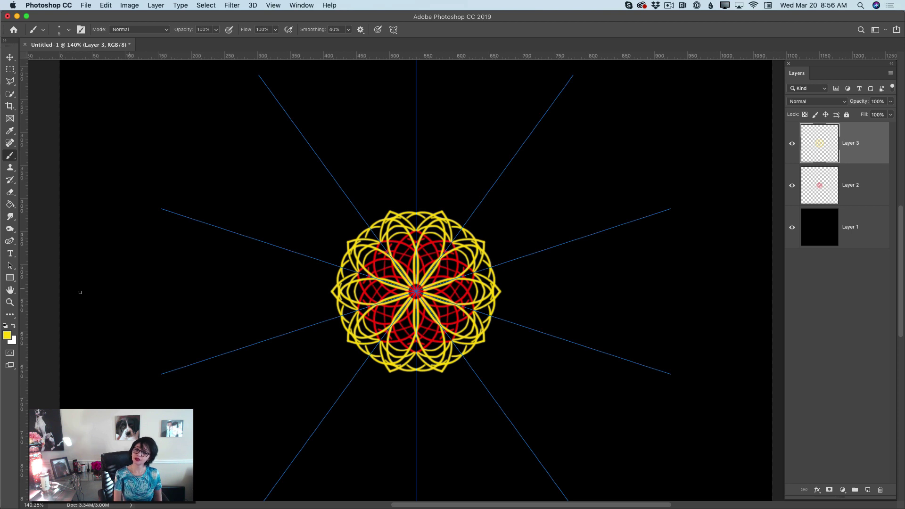
left_click(8, 335)
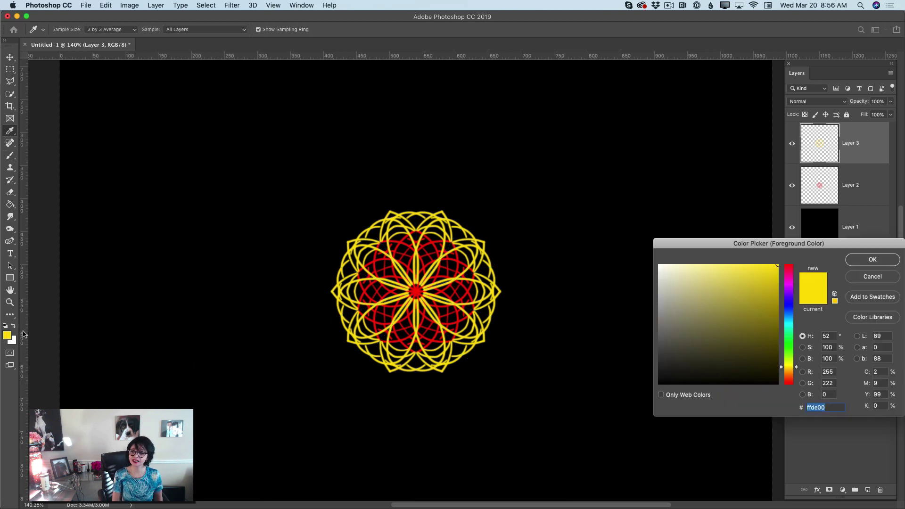
- Set the paint colour to cyan and add a new top layer named blue
left_click(793, 328)
left_click(862, 262)
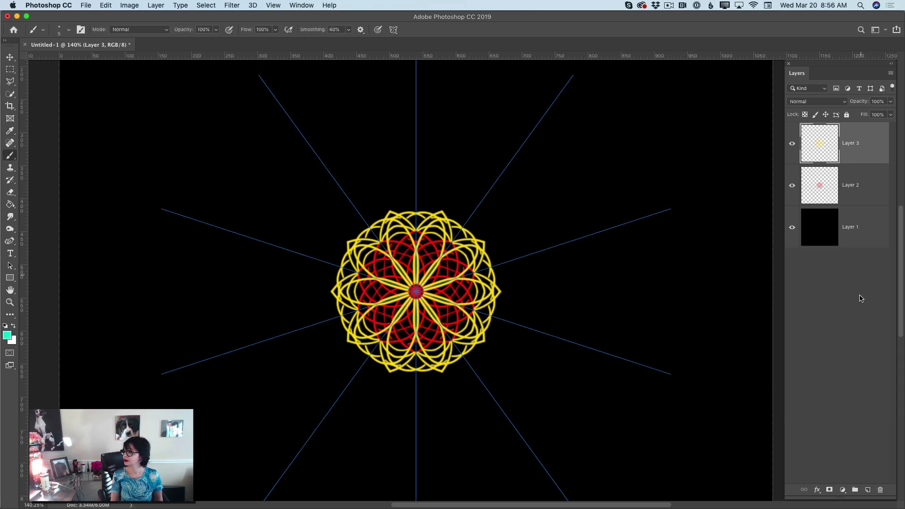
left_click(866, 490)
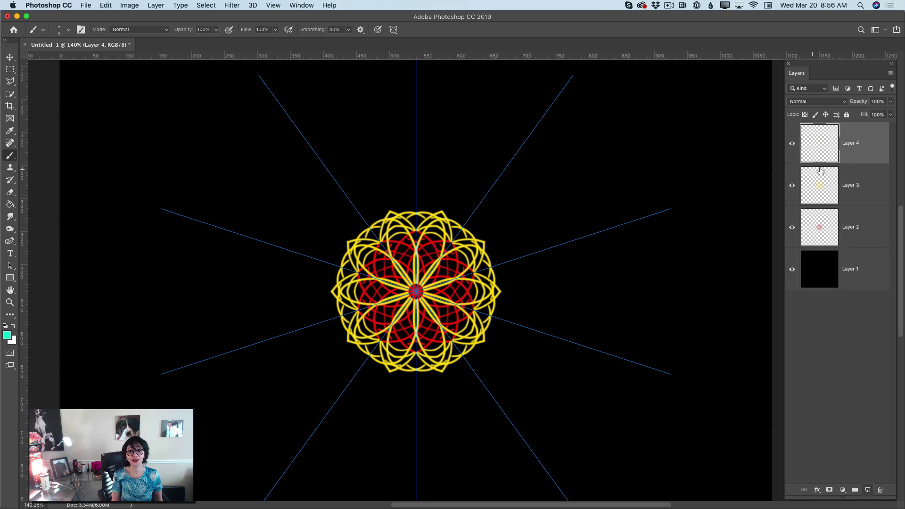
double_click(851, 145)
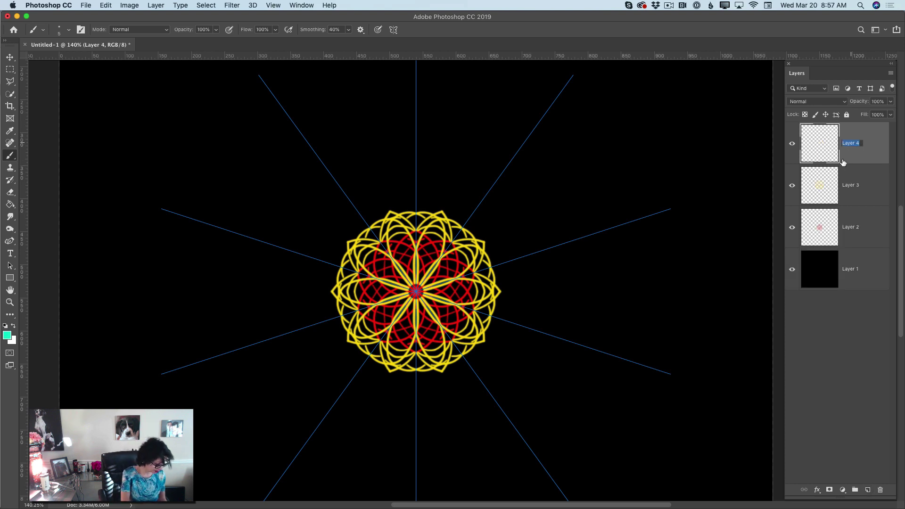
type("blue")
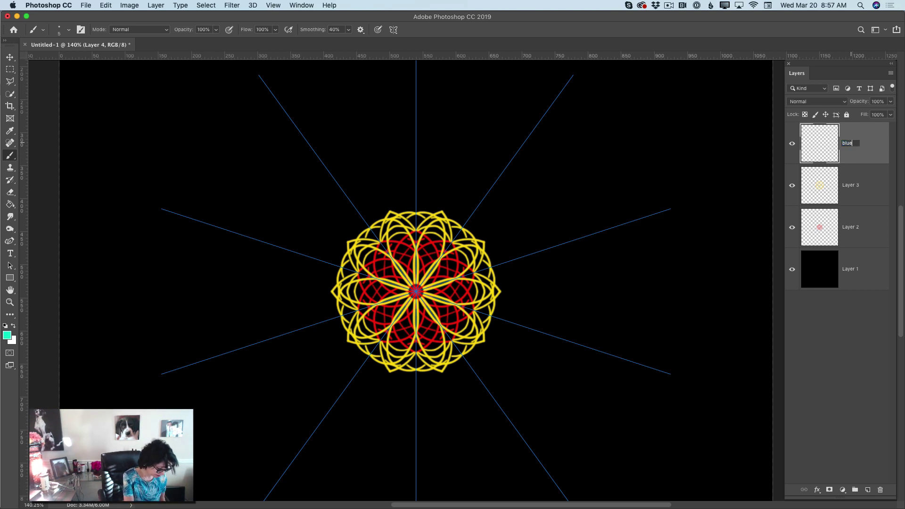
key("Return")
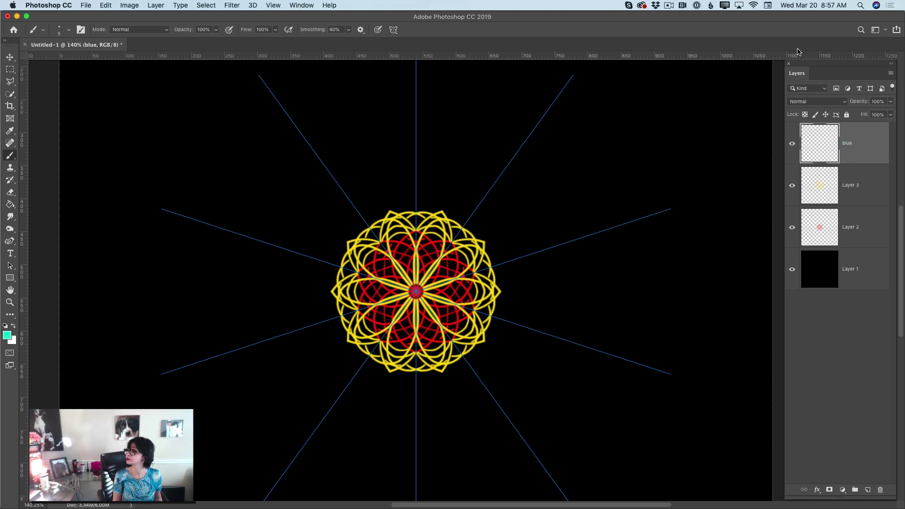
- Rename Layer 3 to yellow and Layer 2 to red
double_click(850, 185)
type("yellow")
key("Return")
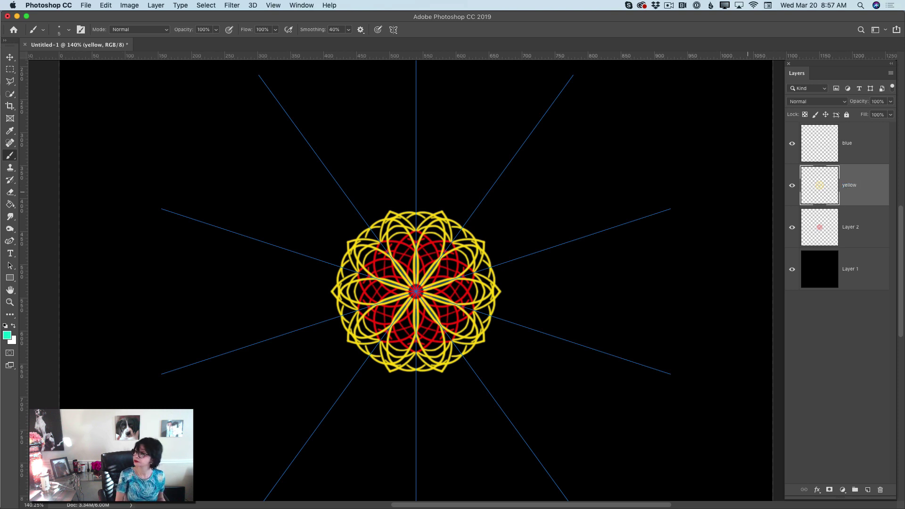
left_click(855, 244)
key("space")
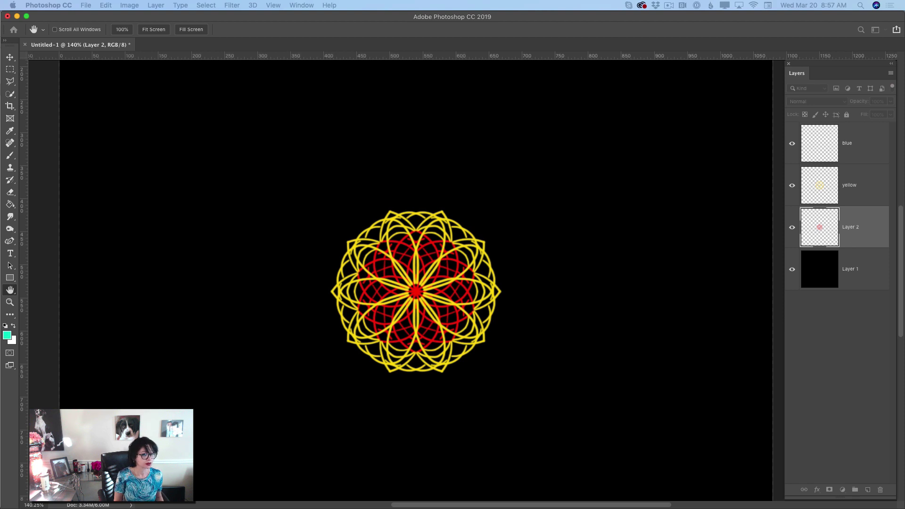
double_click(855, 228)
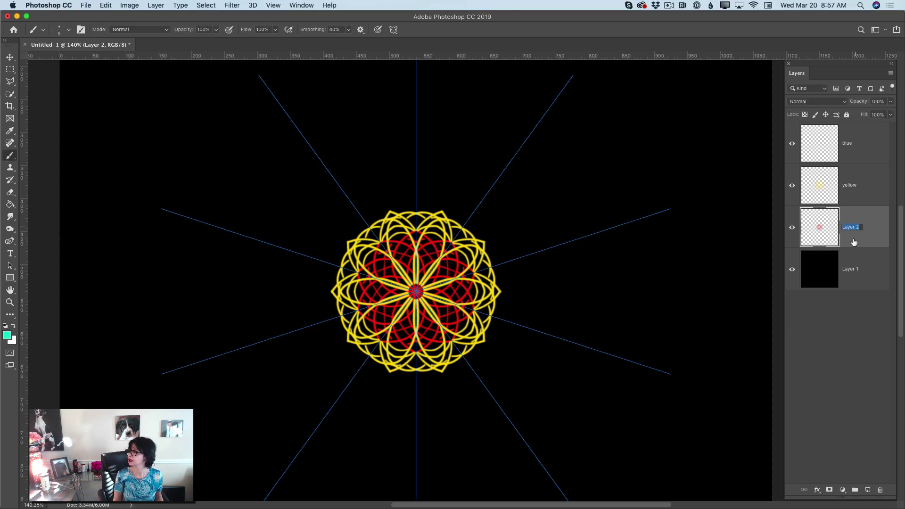
type("red")
key("Return")
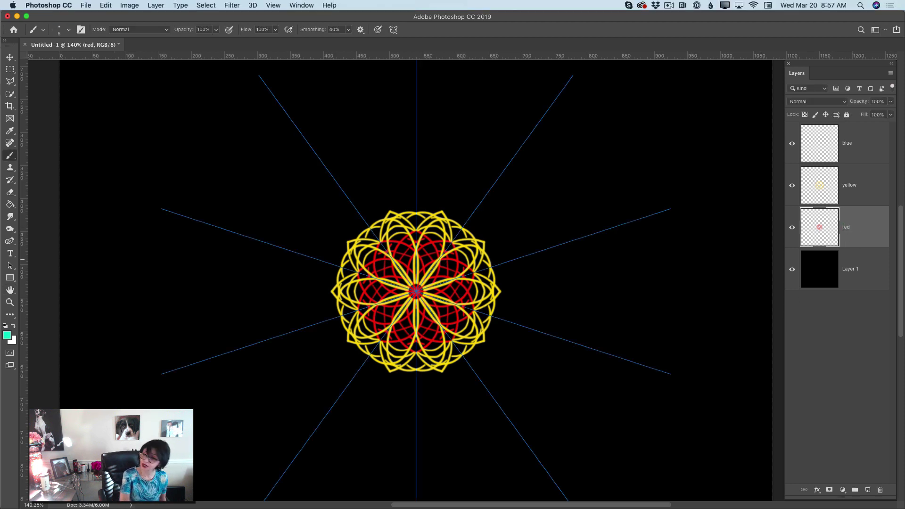
- On the blue layer, paint a ring of cyan leaf petals with inner veins using a slightly larger brush
left_click(850, 148)
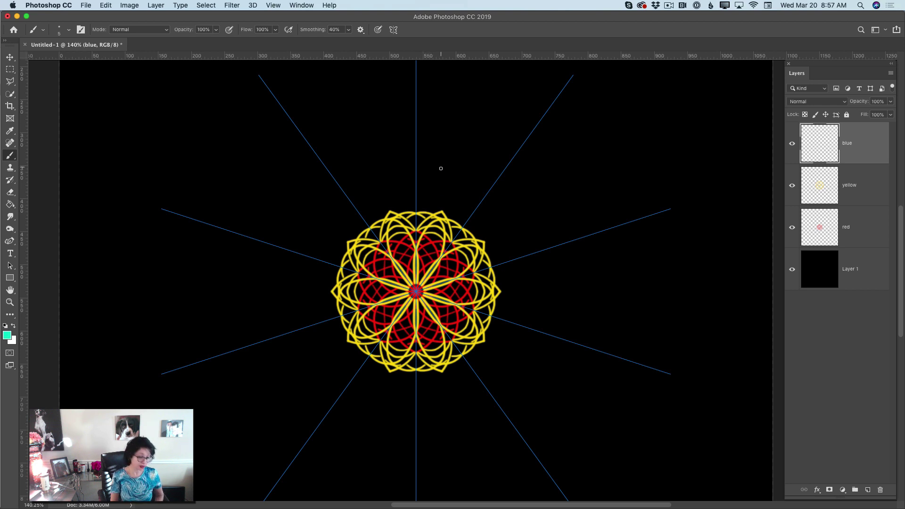
key("bracketright")
key("bracketright")
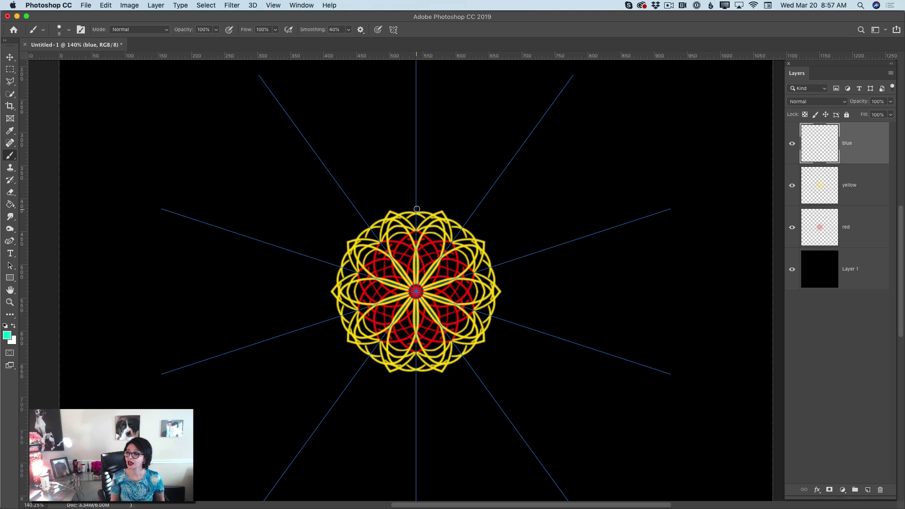
left_click_drag(404, 211, 415, 181)
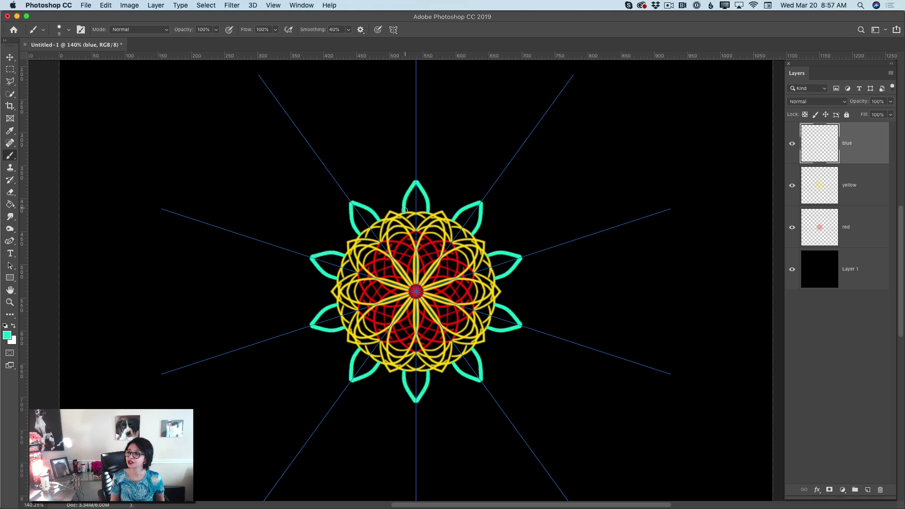
left_click_drag(408, 198, 426, 211)
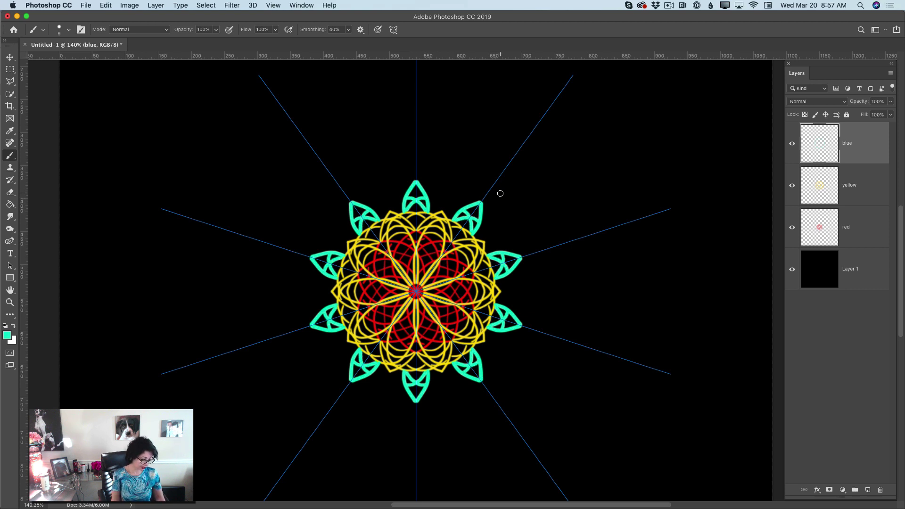
- With a larger brush, dab small cyan dots along the symmetry lines
key("bracketright")
key("bracketright")
key("bracketright")
key("bracketright")
key("bracketright")
left_click(450, 189)
left_click(493, 185)
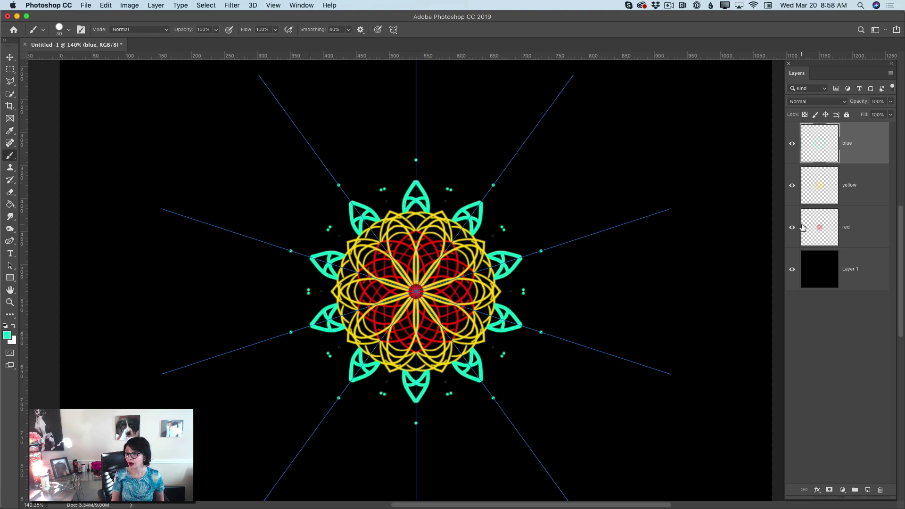
- Add a new empty layer on top named red2
left_click(866, 490)
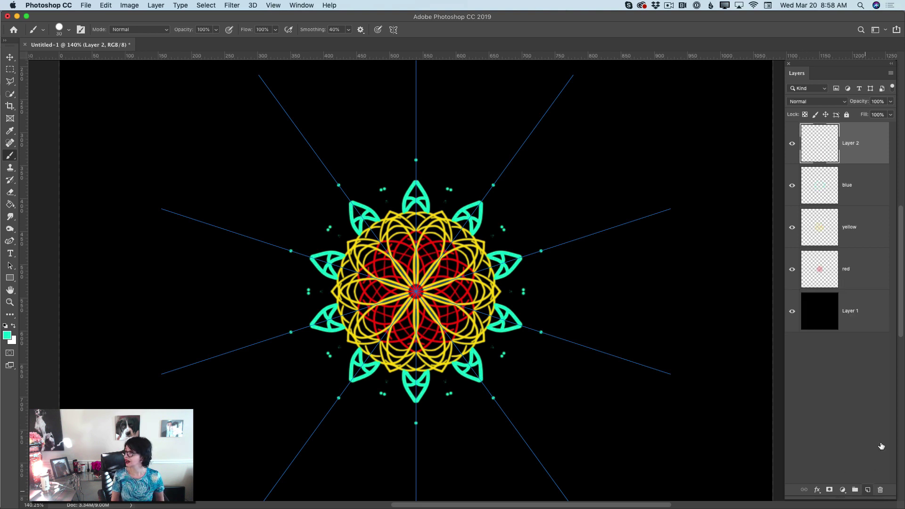
double_click(851, 145)
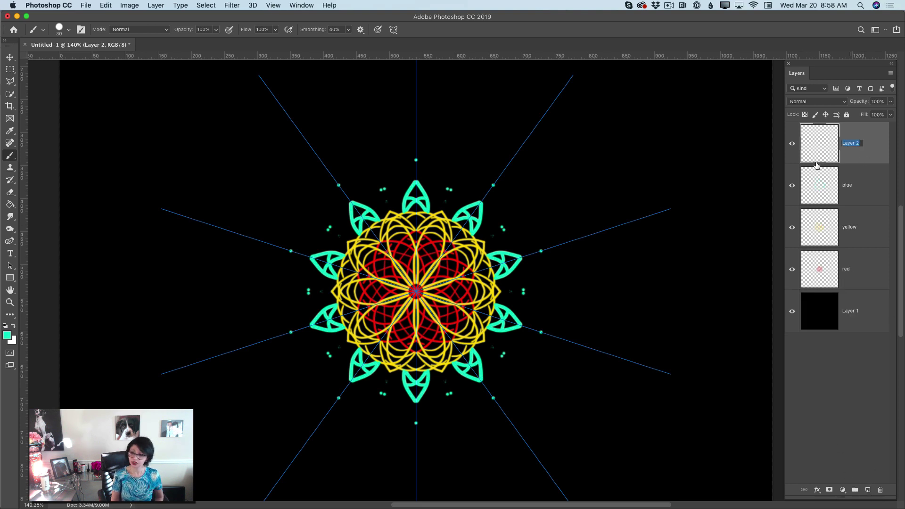
type("red2")
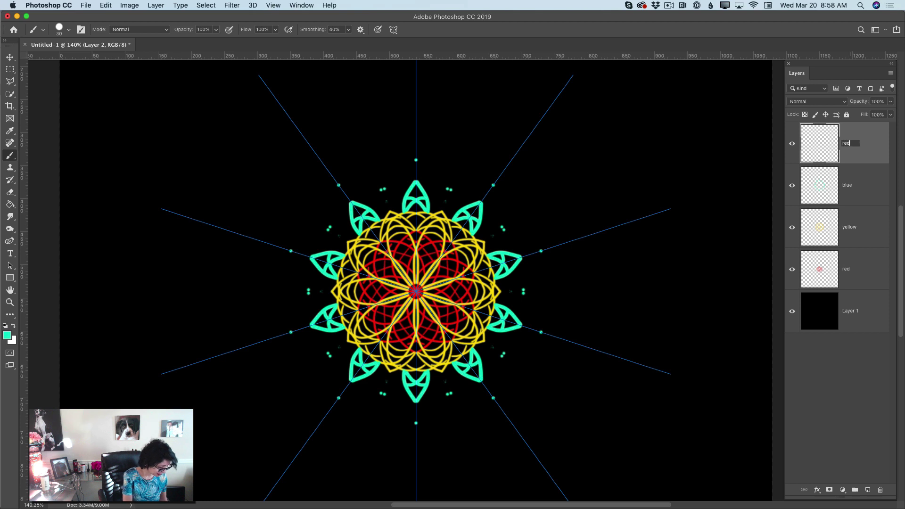
key("Return")
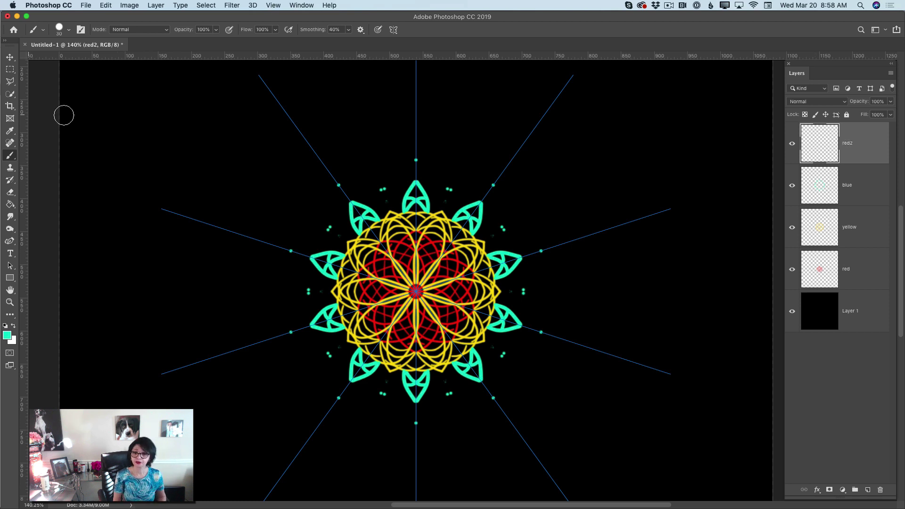
- Set the paint colour to pure red (ff0000) and shrink the brush to about half size
left_click(7, 335)
left_click_drag(784, 281, 790, 267)
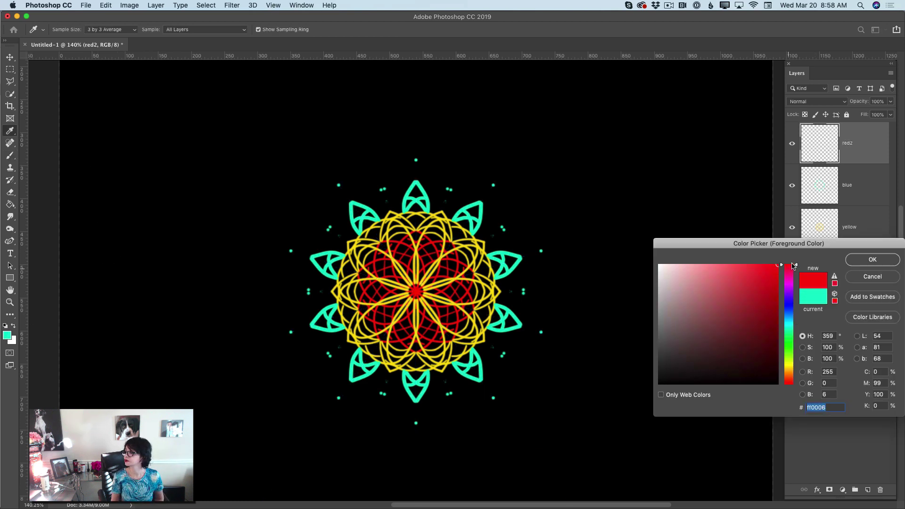
left_click(872, 259)
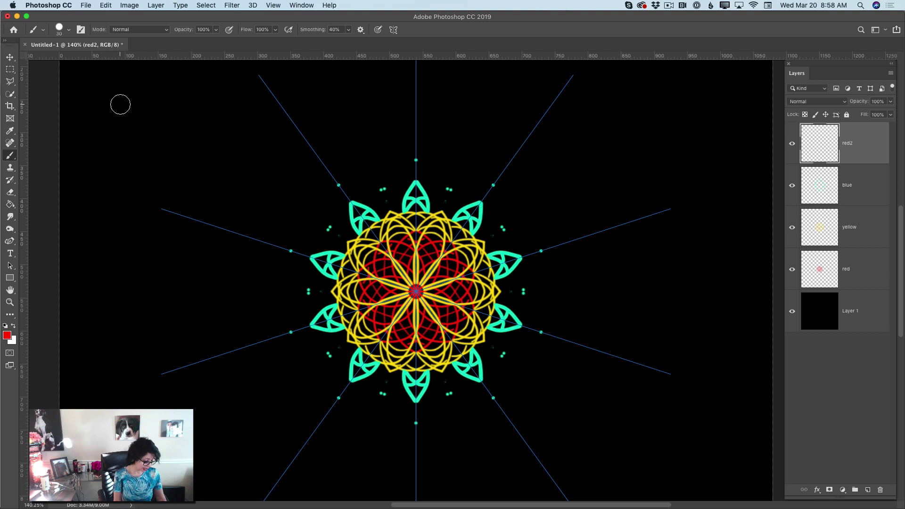
key("bracketleft")
key("bracketleft")
key("bracketleft")
key("bracketleft")
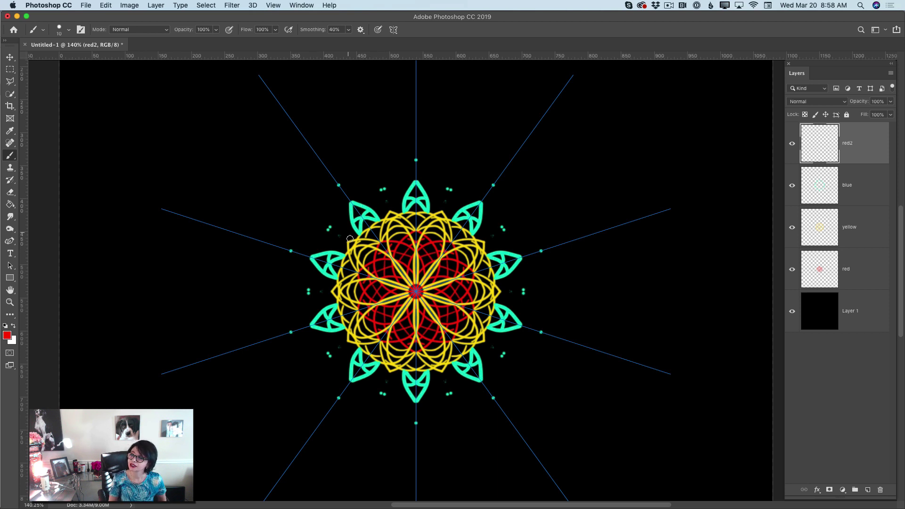
- Paint red lobed petals, tip loops, a scalloped outer ring and small inner marks on red2
mouse_move(347, 242)
left_mouse_down()
mouse_move(329, 211)
mouse_move(344, 185)
mouse_move(377, 202)
mouse_move(413, 282)
left_mouse_up()
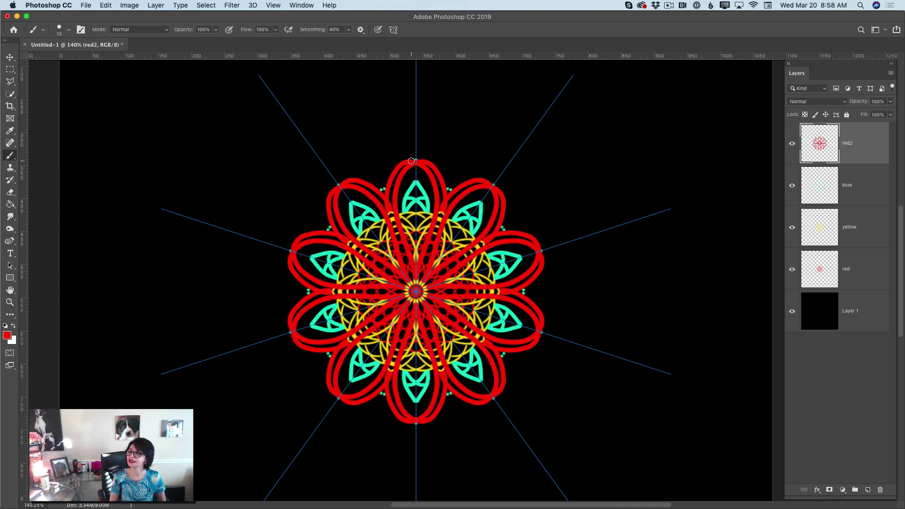
mouse_move(411, 157)
left_mouse_down()
mouse_move(416, 138)
mouse_move(433, 141)
mouse_move(445, 161)
mouse_move(447, 188)
mouse_move(421, 272)
left_mouse_up()
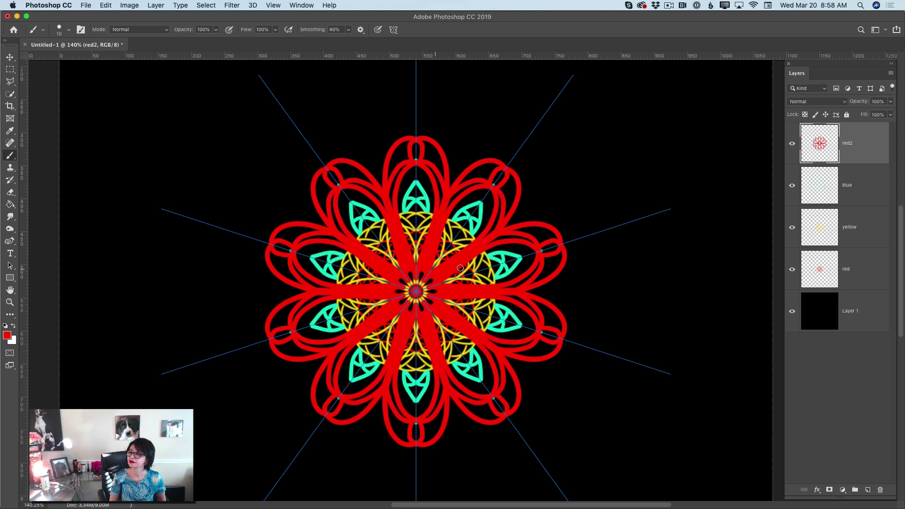
mouse_move(520, 189)
left_mouse_down()
mouse_move(542, 212)
mouse_move(539, 223)
mouse_move(514, 216)
left_mouse_up()
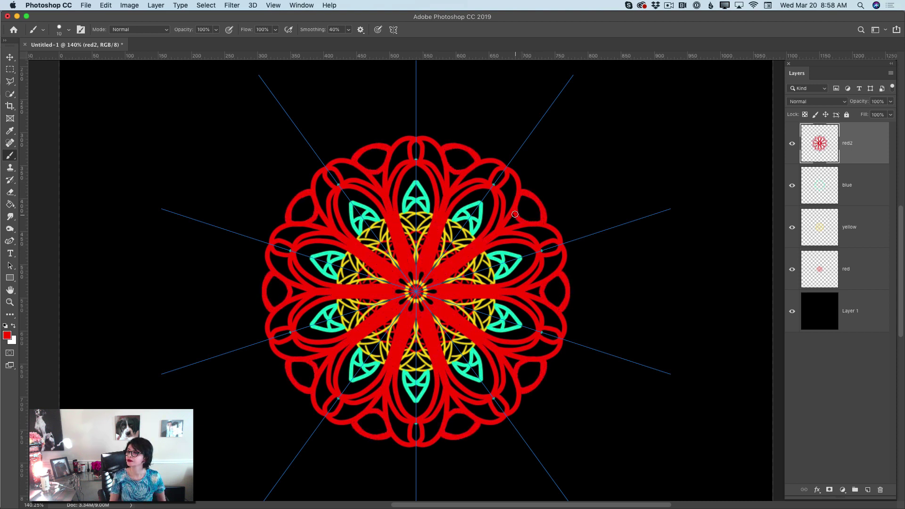
left_click_drag(447, 151, 464, 170)
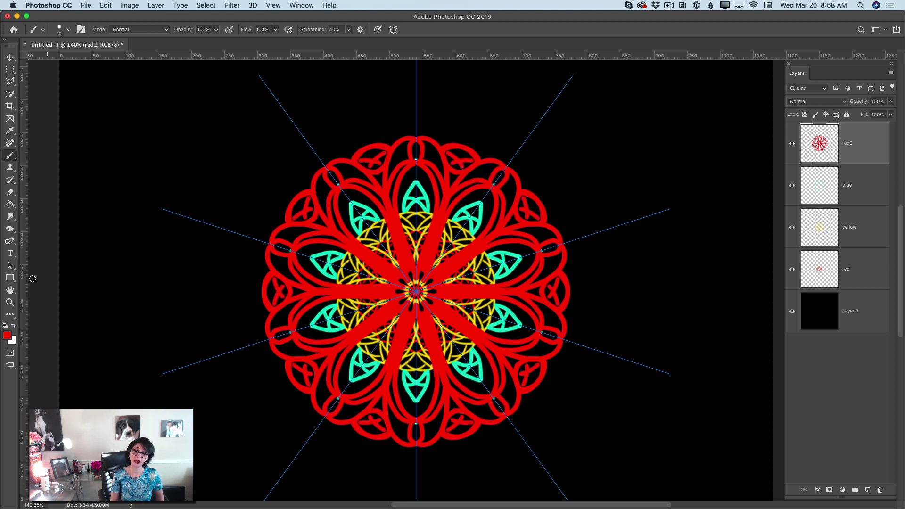
left_click(10, 302)
- Zoom out until the whole black canvas with the red, yellow and teal mandala fits the window
left_click(455, 343, "alt")
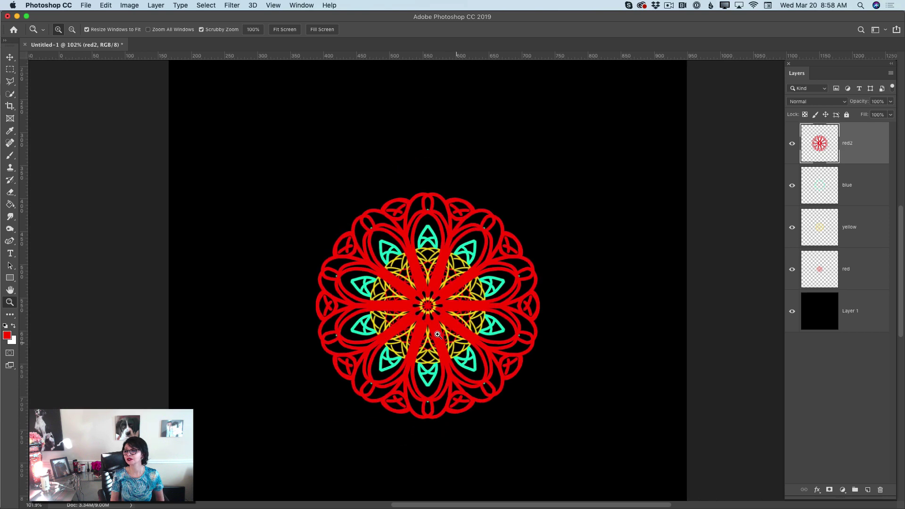